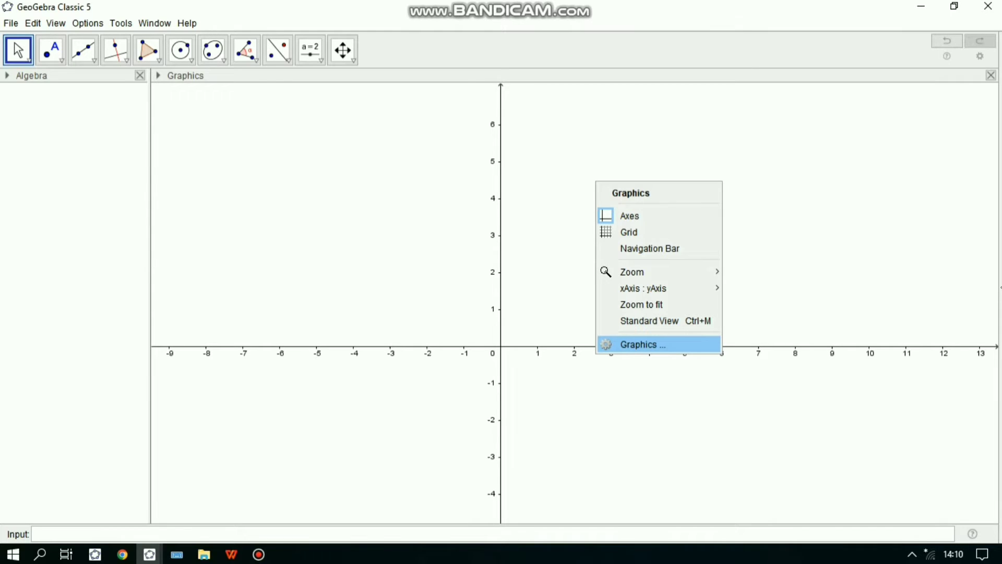
- Set the minimum limits of the graphics view to x Min -4 and y Min -2
left_click(659, 345)
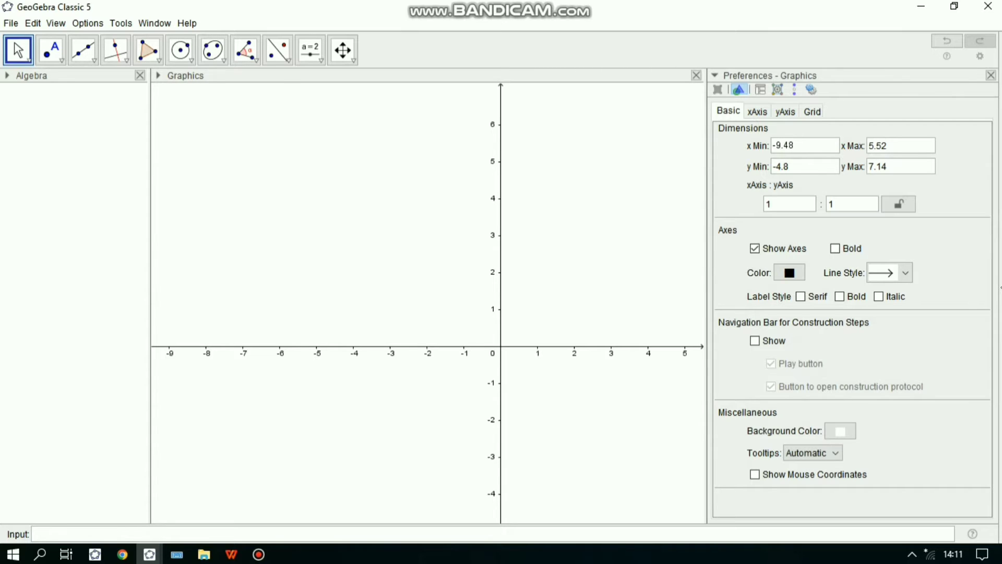
key("BackSpace")
key("BackSpace")
key("BackSpace")
key("BackSpace")
key("Return")
key("BackSpace")
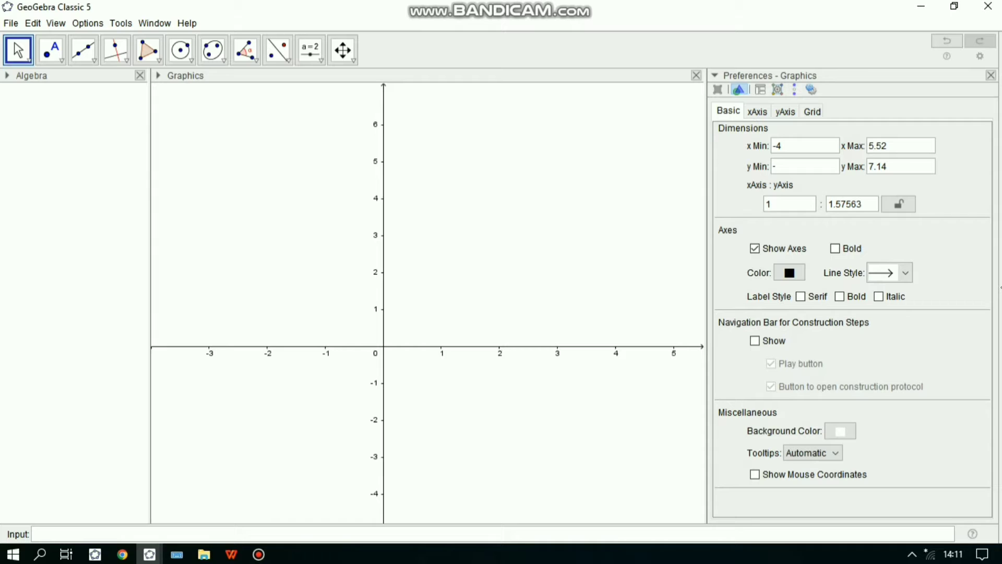
type("2")
key("Return")
- Set the graphics view's x Max to 15
key("BackSpace")
key("BackSpace")
key("BackSpace")
key("BackSpace")
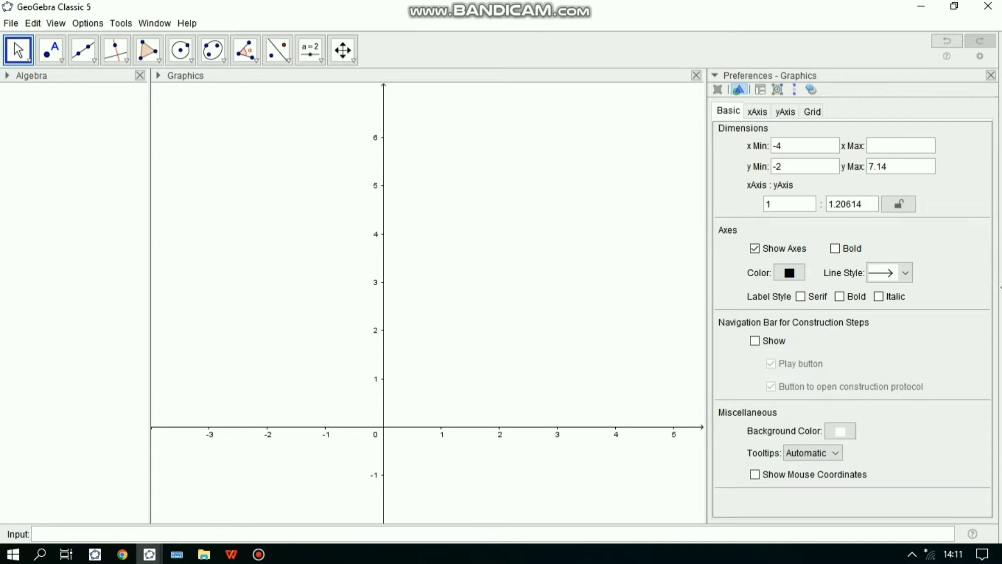
type("15")
key("Return")
key("Return")
- Set the graphics view's y Max to 10, make the axes bold, and close the preferences
key("BackSpace")
key("BackSpace")
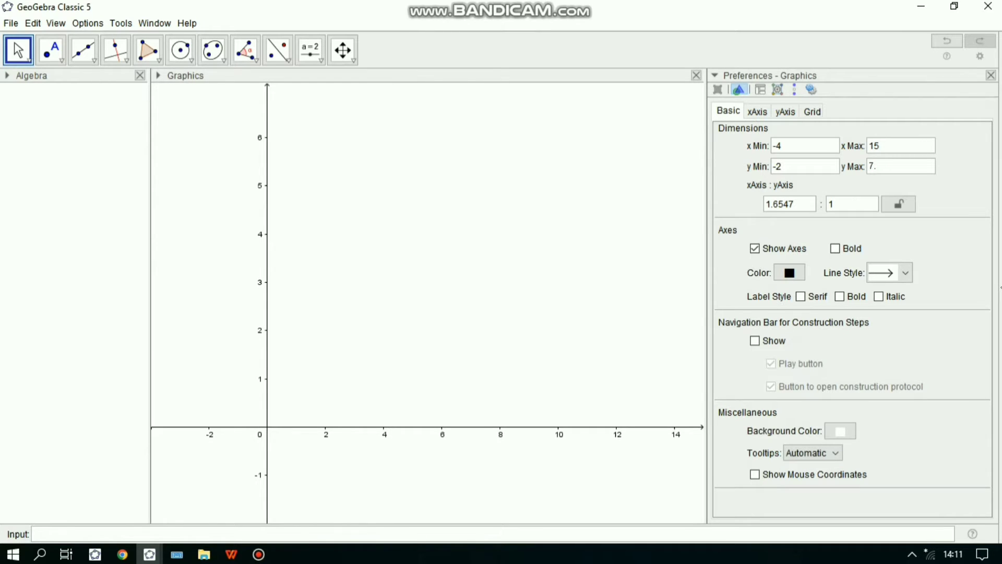
key("BackSpace")
key("BackSpace")
type("10")
left_click(835, 249)
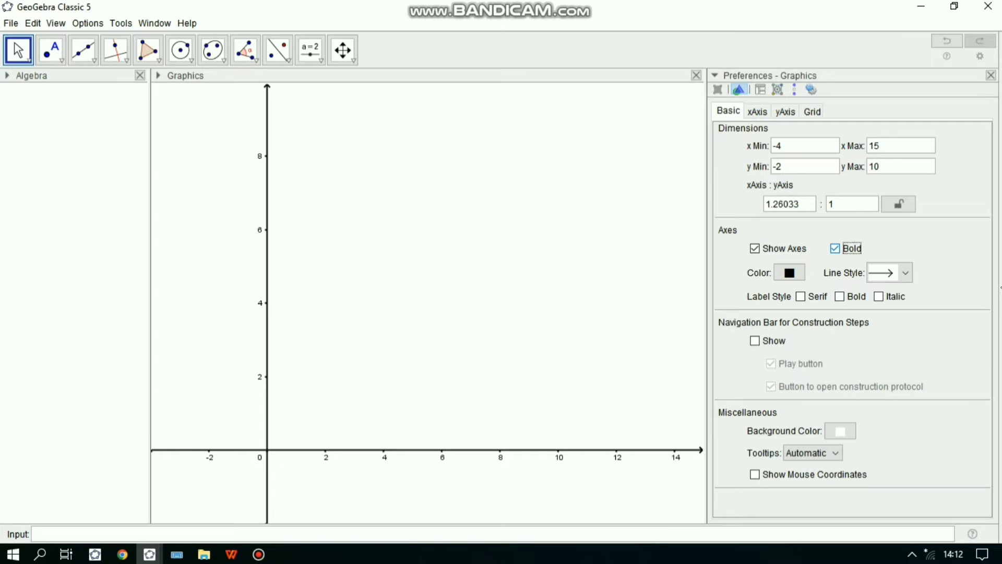
left_click(990, 76)
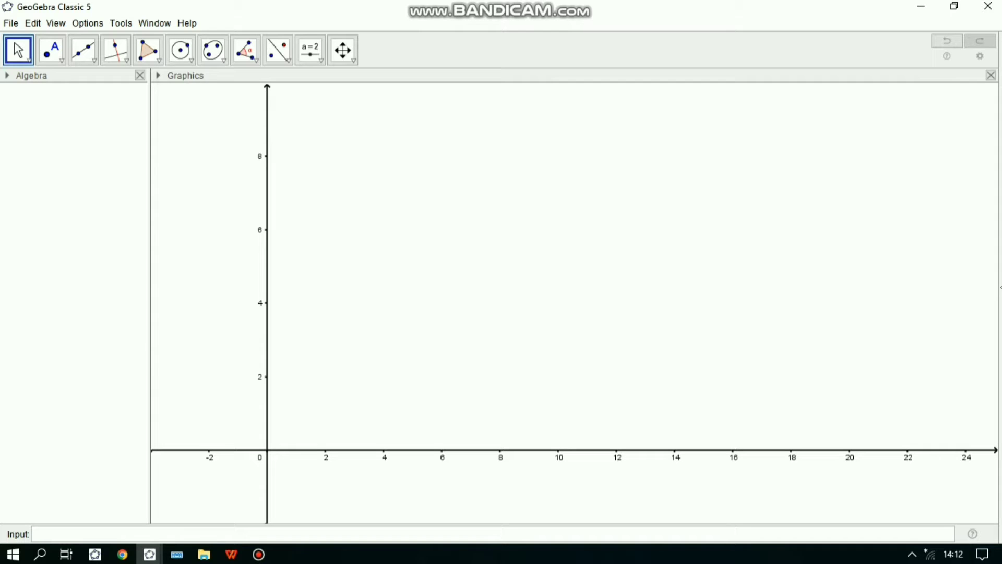
- Plot the inequality 2x+y≥7 on the coordinate plane
left_click_drag(417, 365, 640, 269)
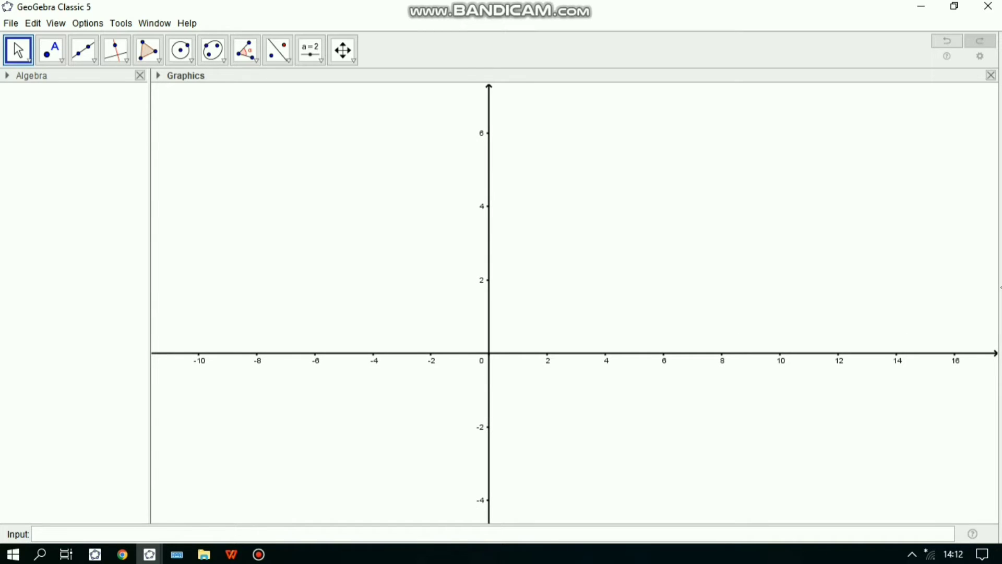
left_click(493, 534)
type("2x")
key("BackSpace")
type("x")
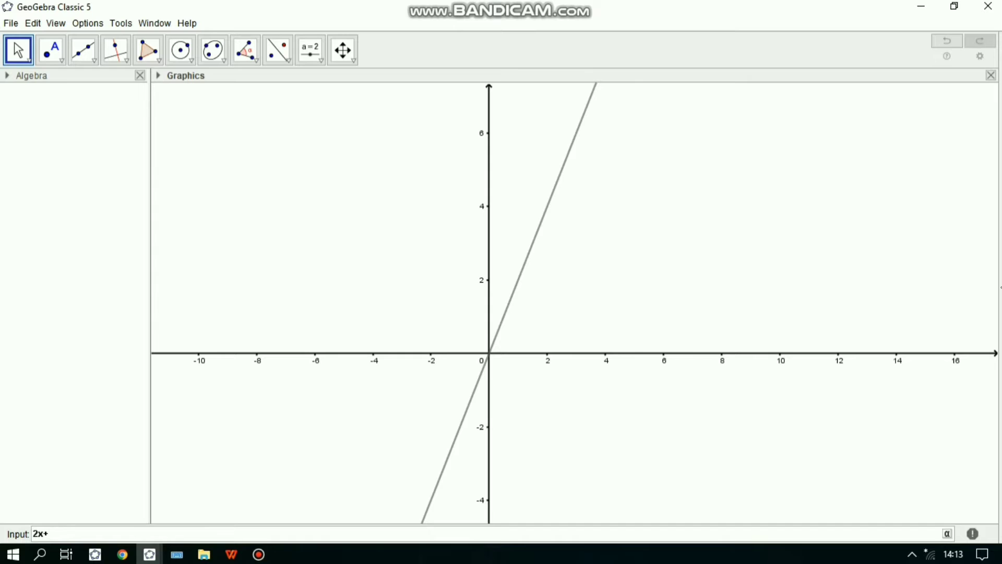
type("+y")
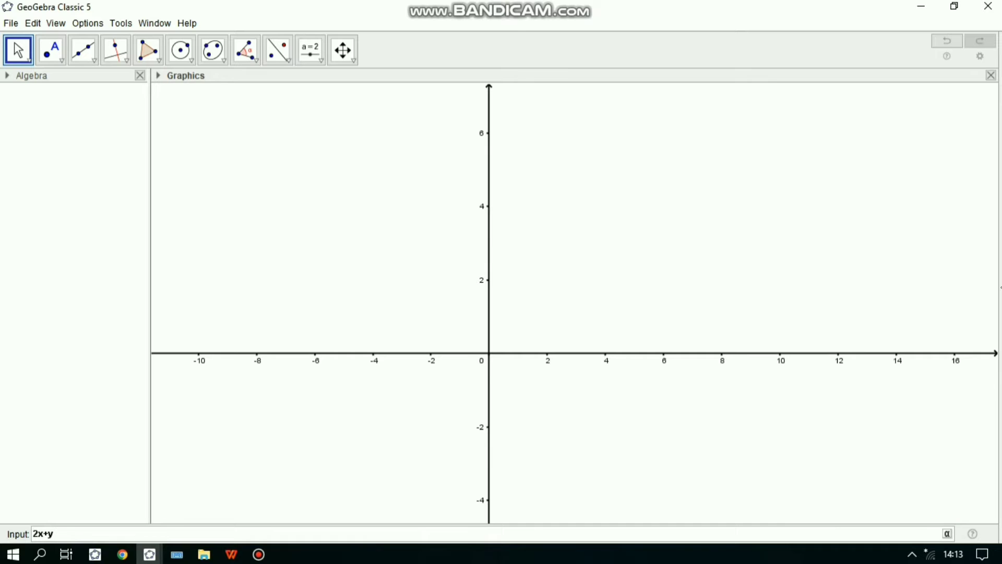
left_click(947, 534)
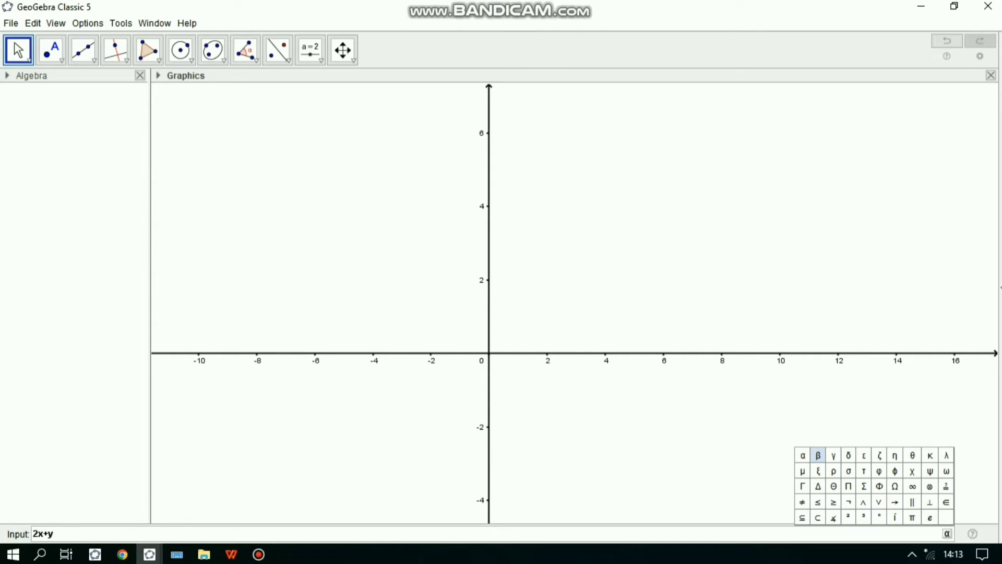
left_click(834, 502)
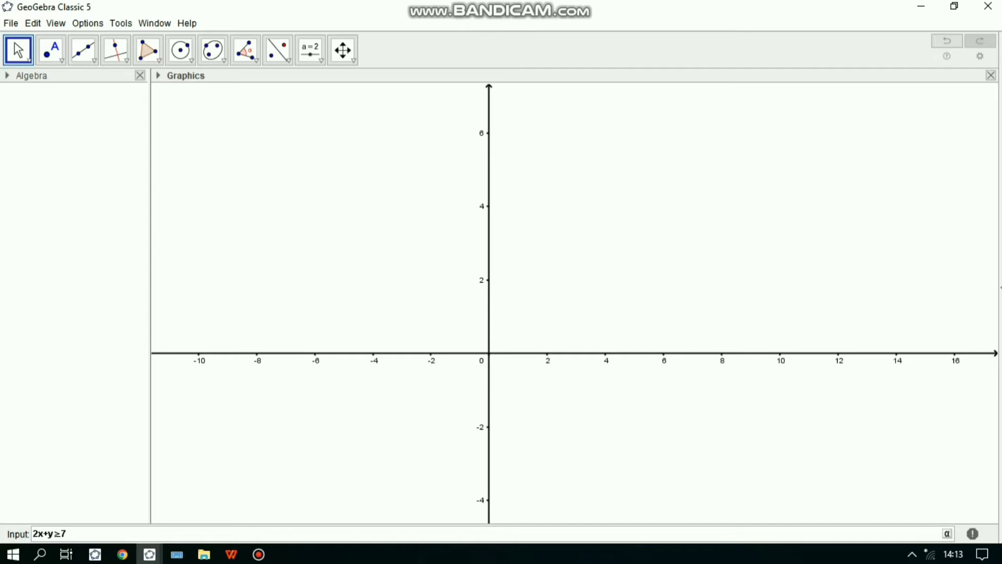
type("7")
key("Return")
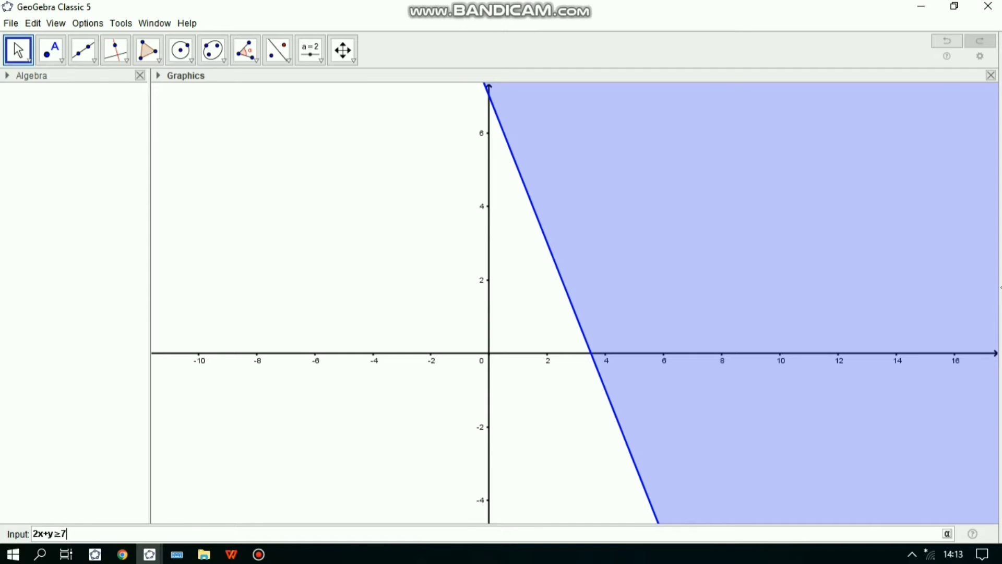
key("Return")
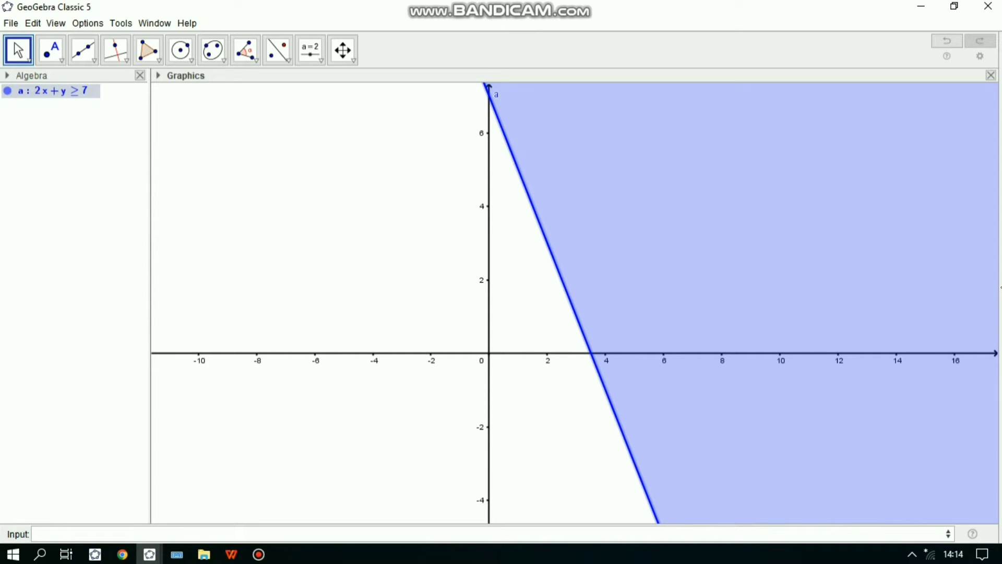
- Change the fill of the 2x+y≥7 region to diagonal hatch lines at a 45° angle
right_click(617, 171)
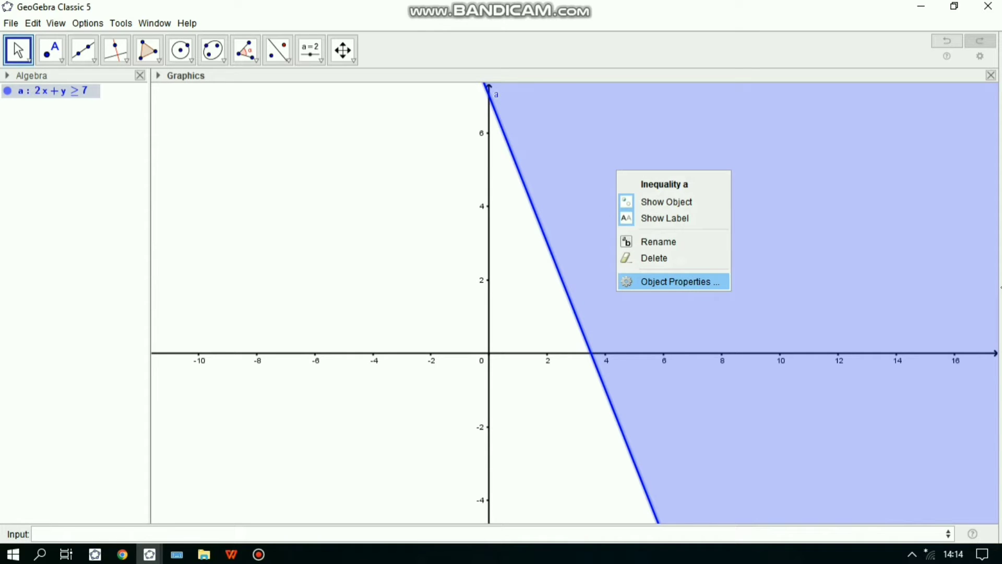
left_click(674, 281)
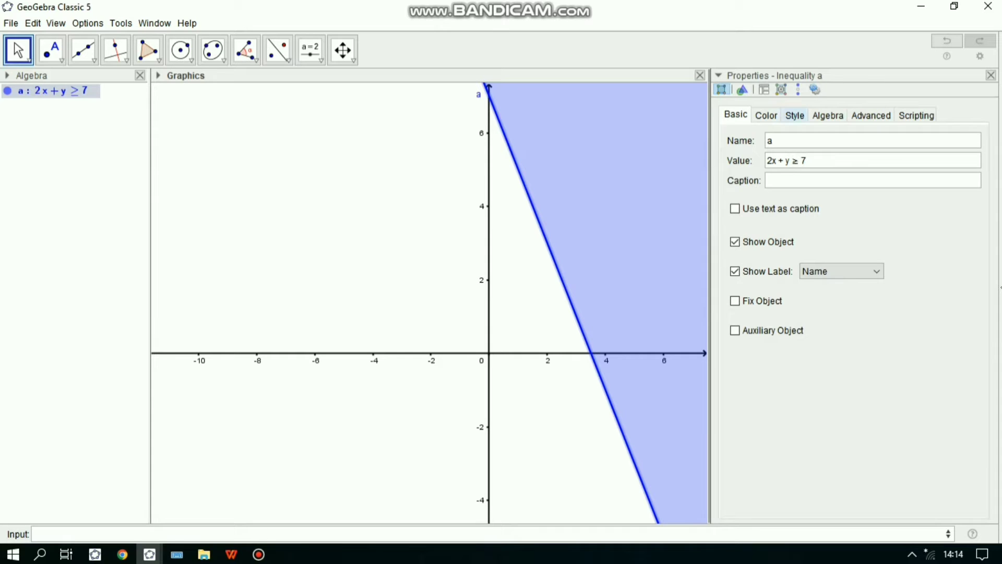
left_click(795, 115)
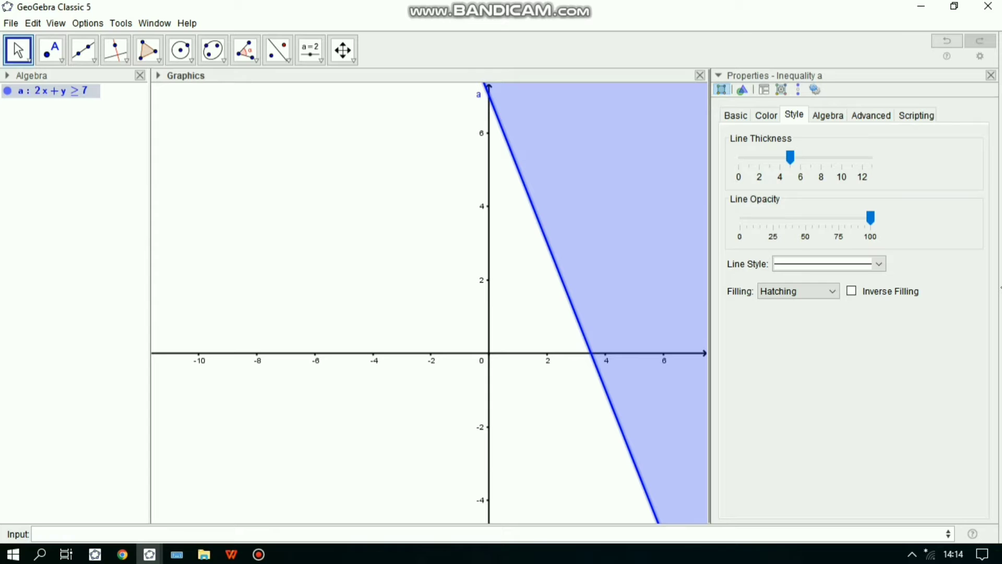
left_click(799, 291)
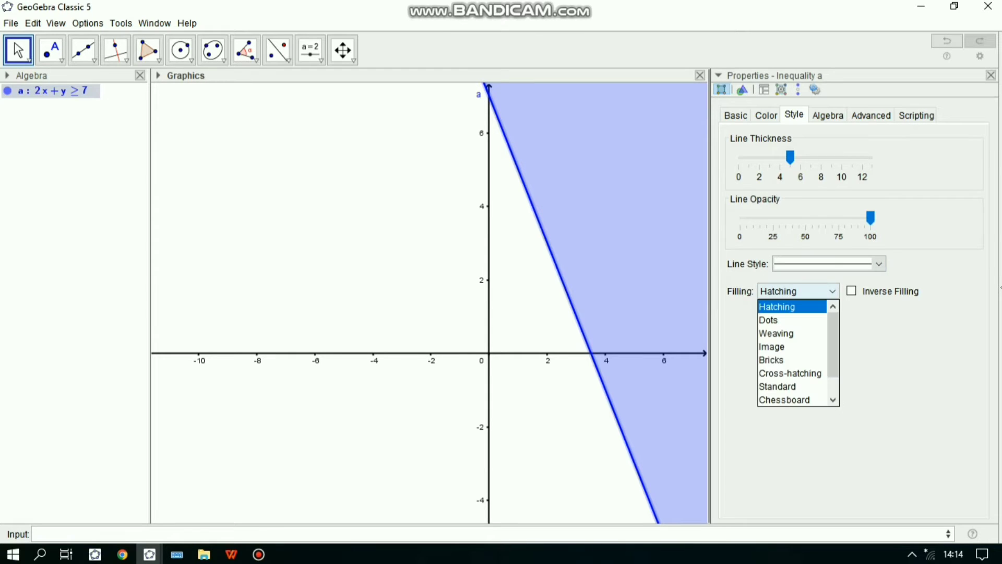
left_click(791, 306)
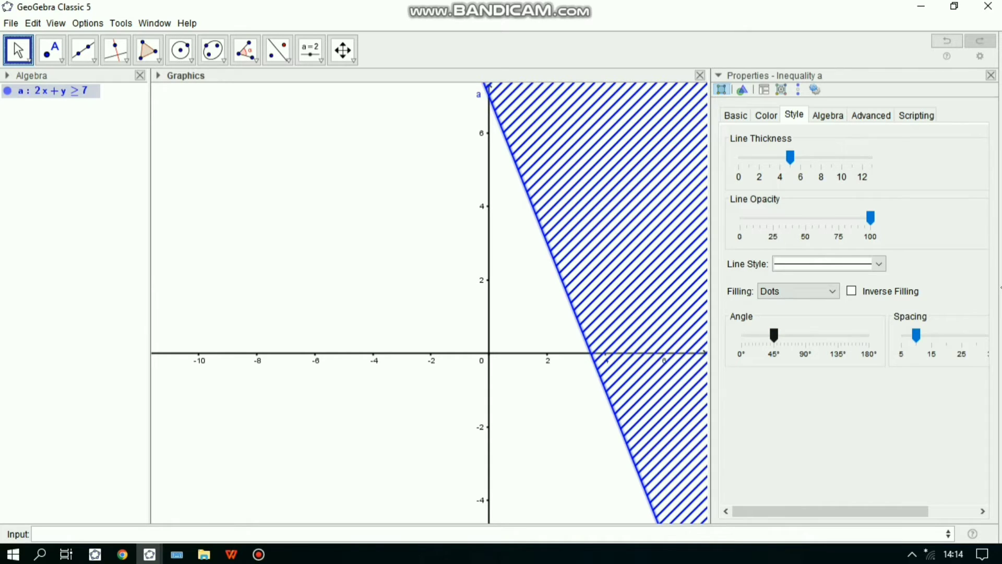
left_click_drag(774, 335, 788, 335)
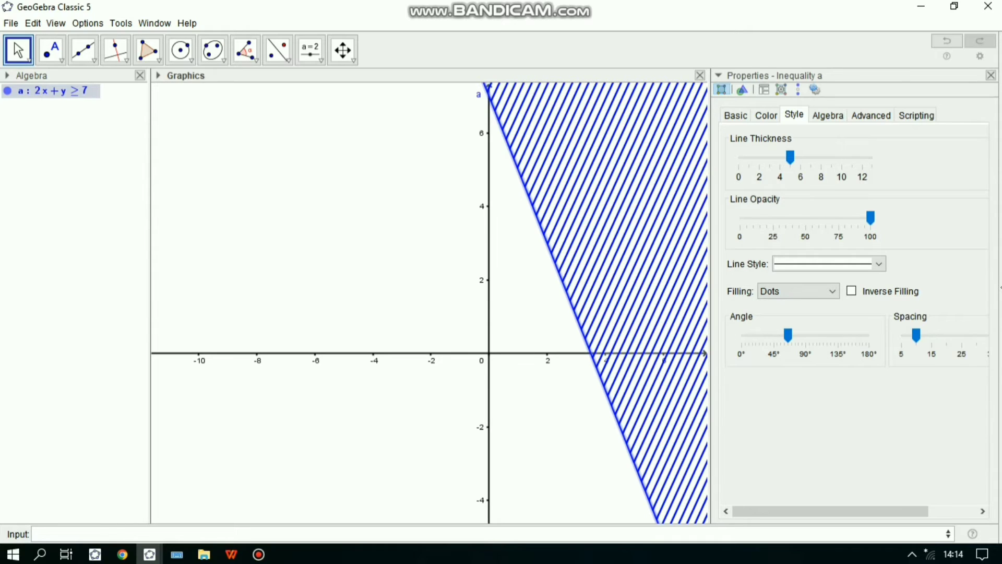
left_click(774, 335)
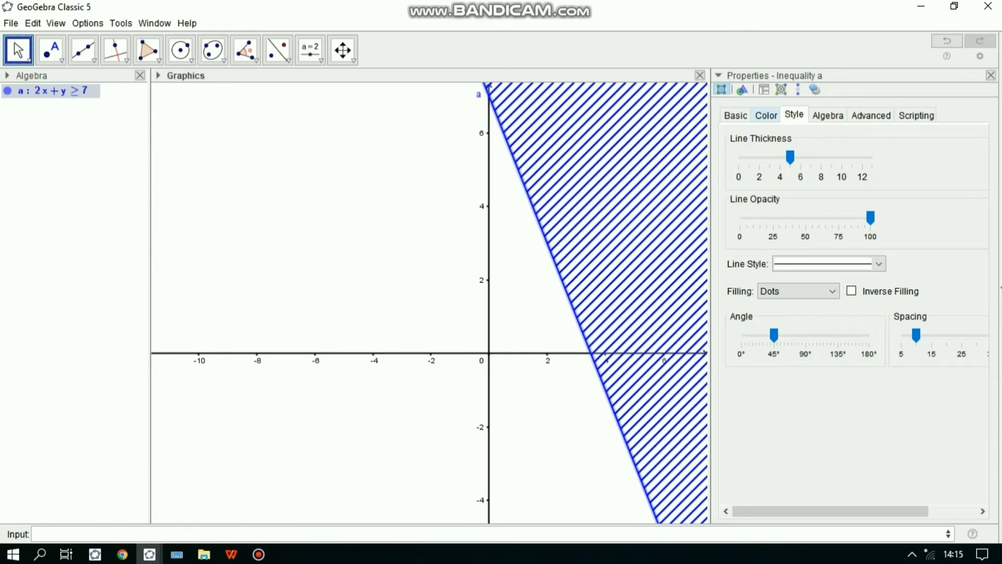
- Recolor the inequality 2x+y≥7 red (#FF0000) and close its properties
left_click(767, 115)
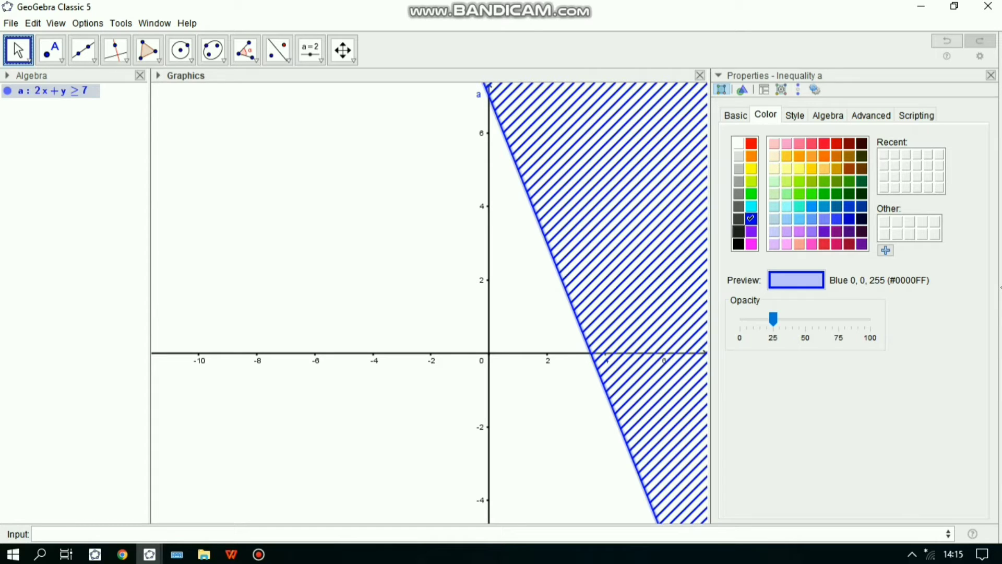
left_click(751, 143)
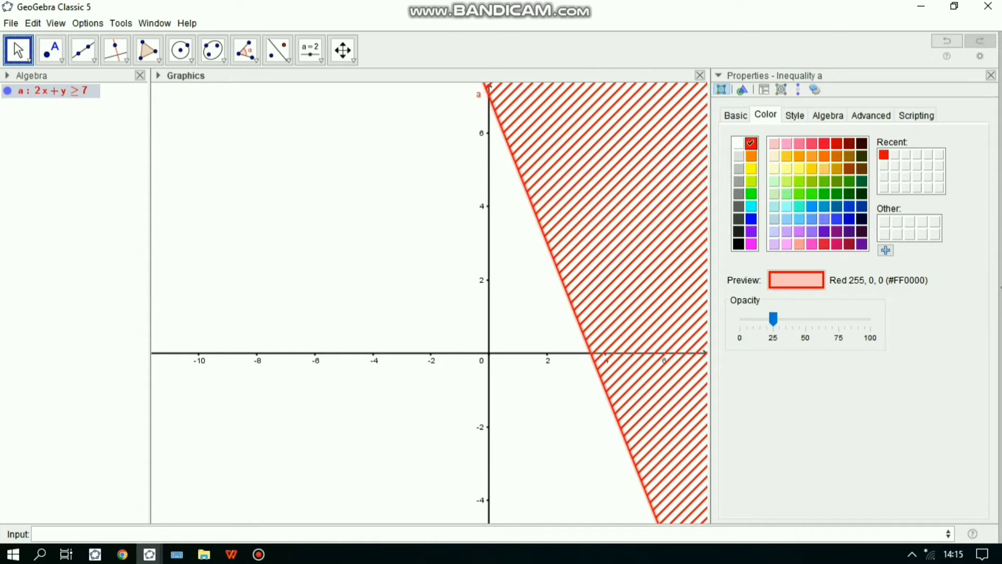
left_click(991, 75)
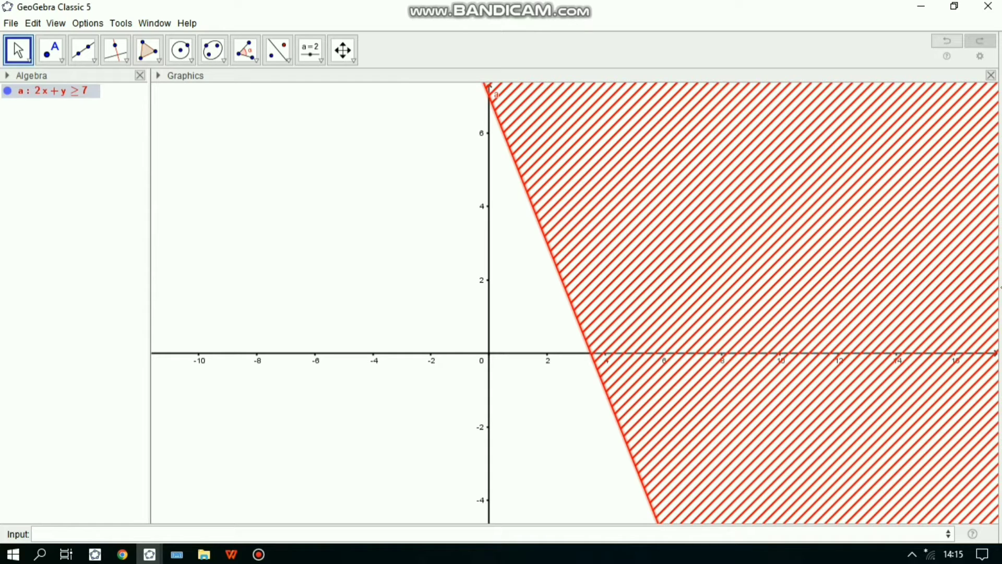
- Plot a second inequality, x+y≥5, on the same coordinate plane
left_click(250, 534)
type("x")
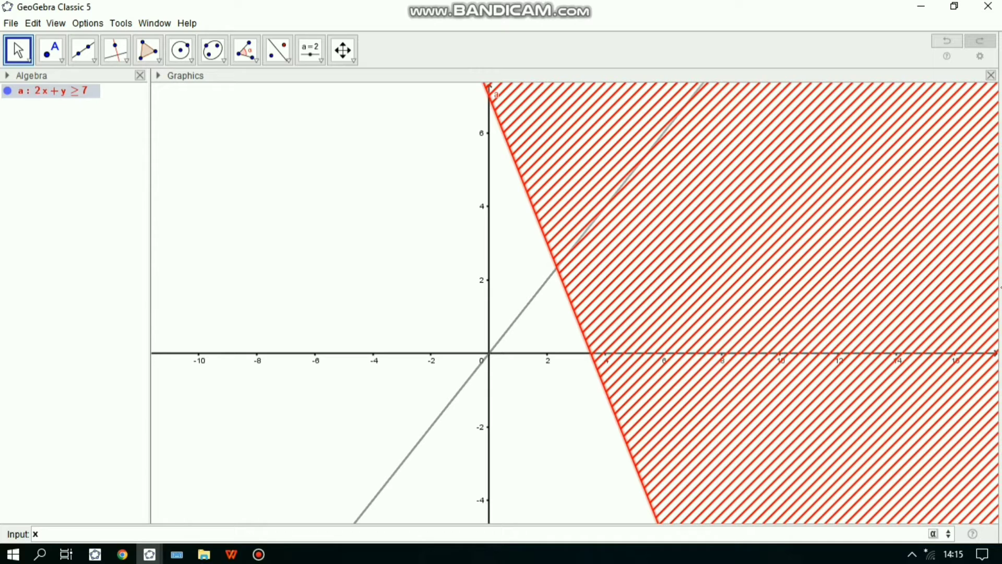
type("+")
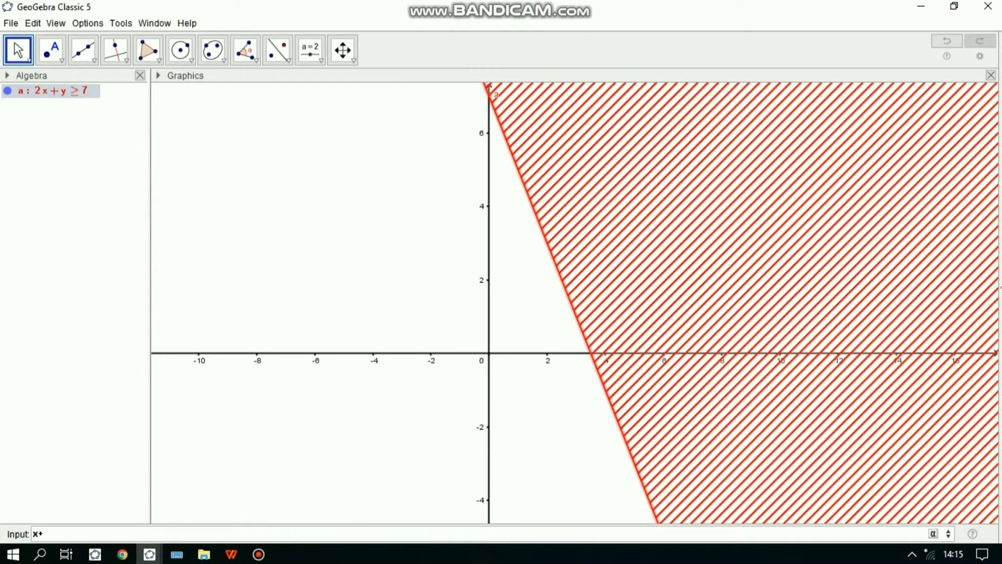
type("y")
left_click(933, 534)
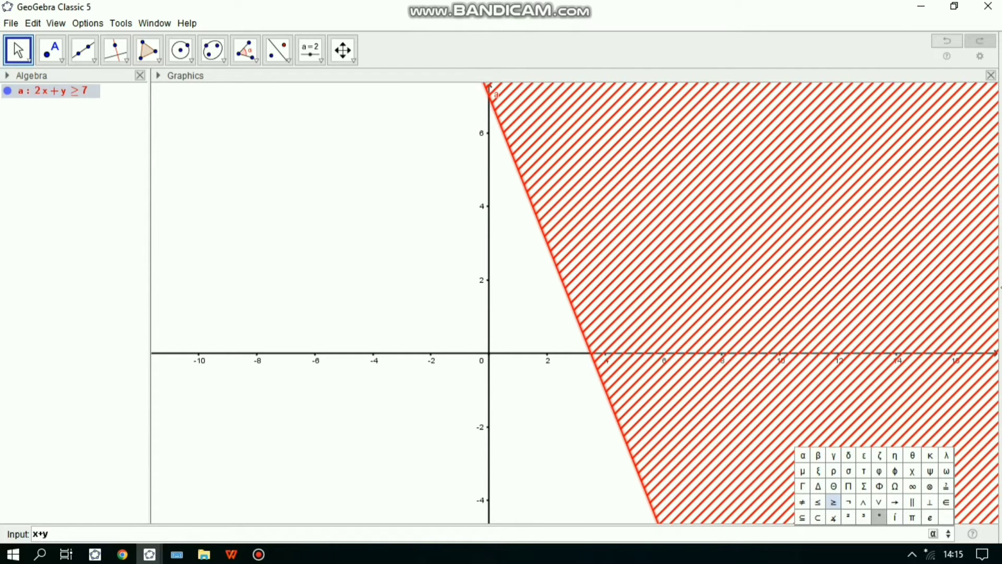
left_click(834, 502)
type("≥")
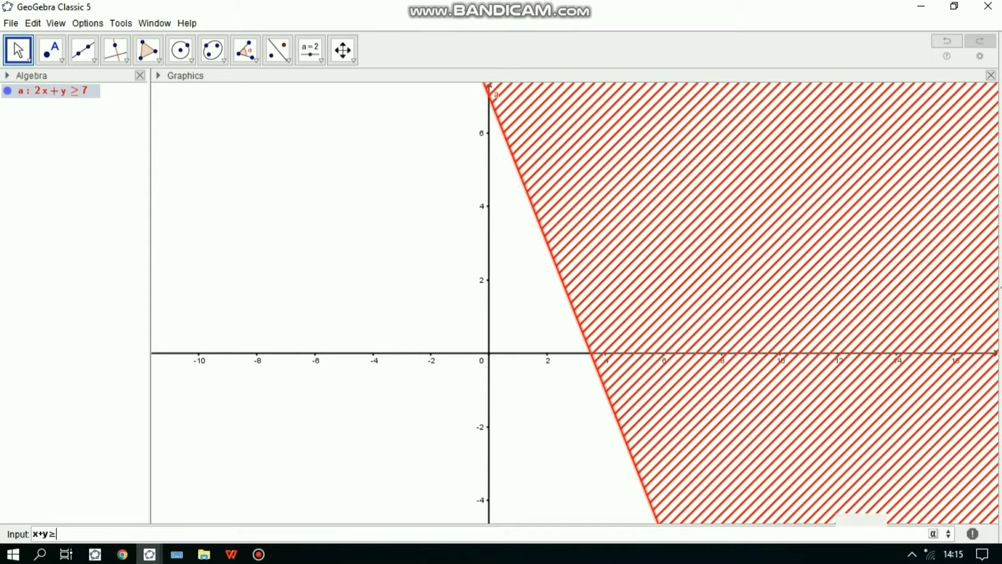
type("5")
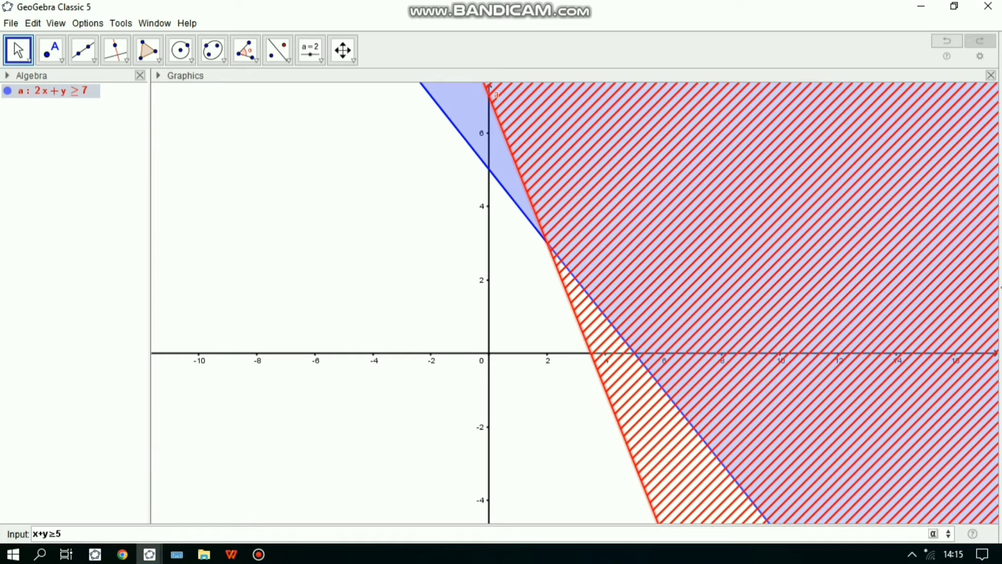
key("Return")
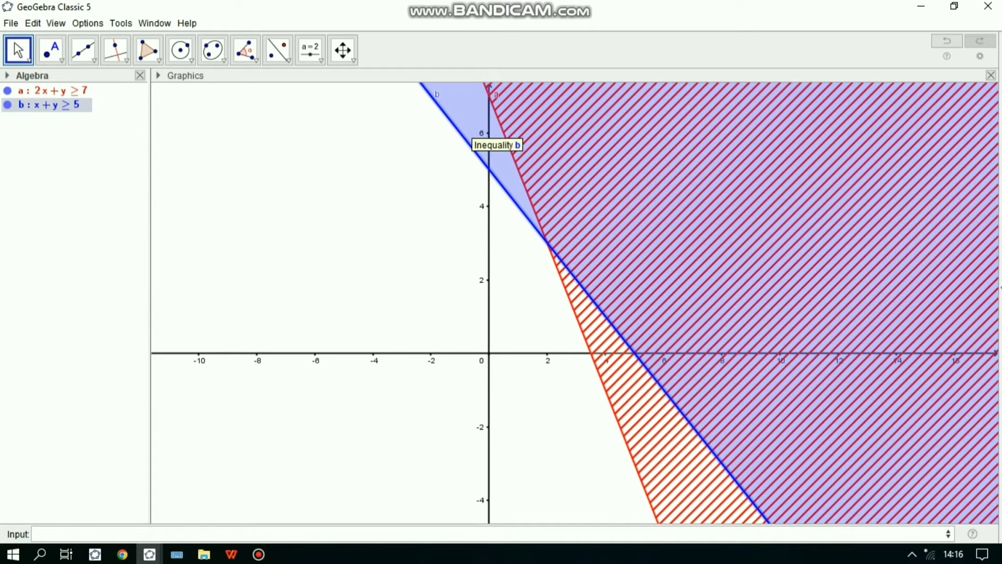
- Give the x+y≥5 region a hatch-line fill by choosing the Dots filling option
right_click(474, 126)
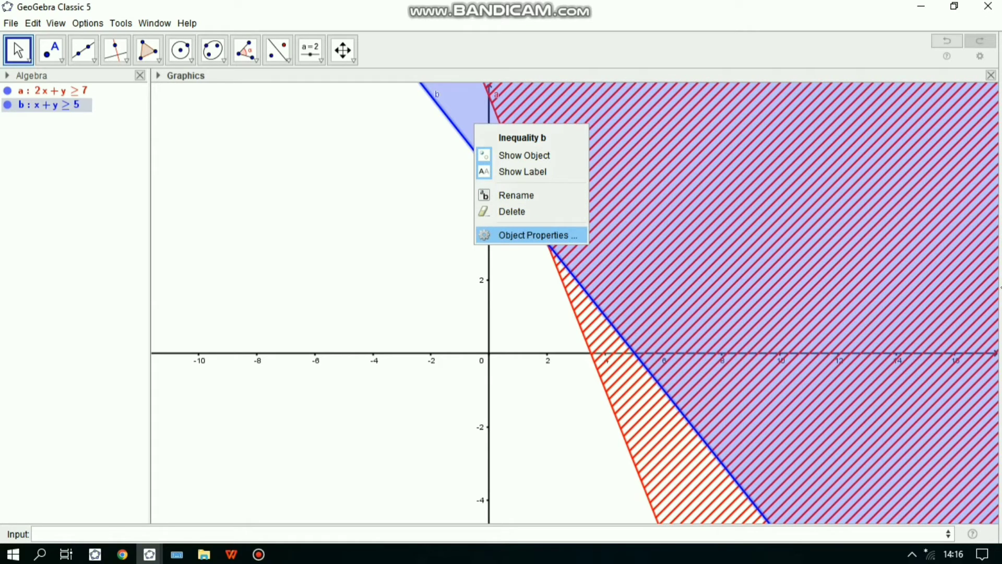
left_click(533, 236)
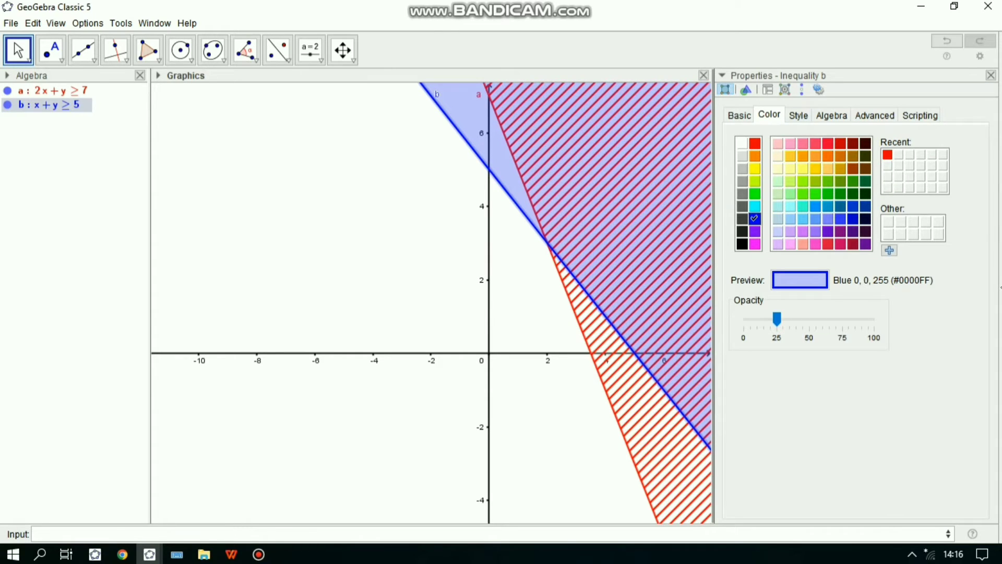
left_click(798, 115)
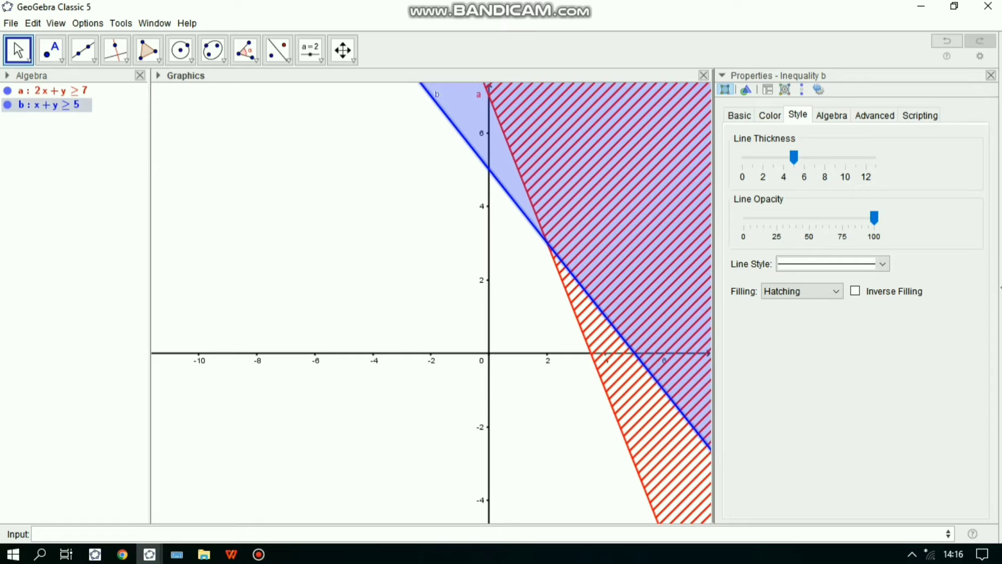
left_click(801, 291)
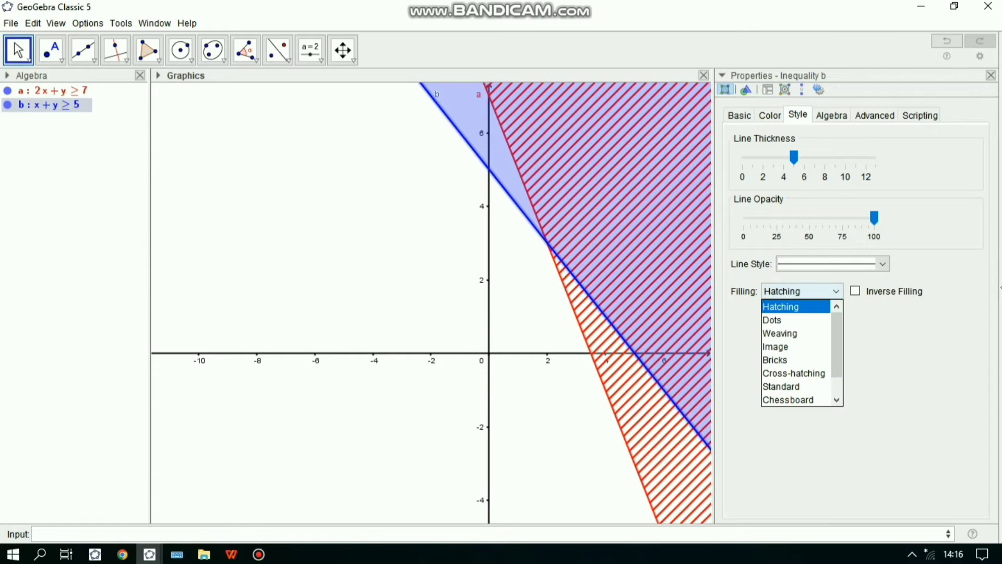
left_click(783, 320)
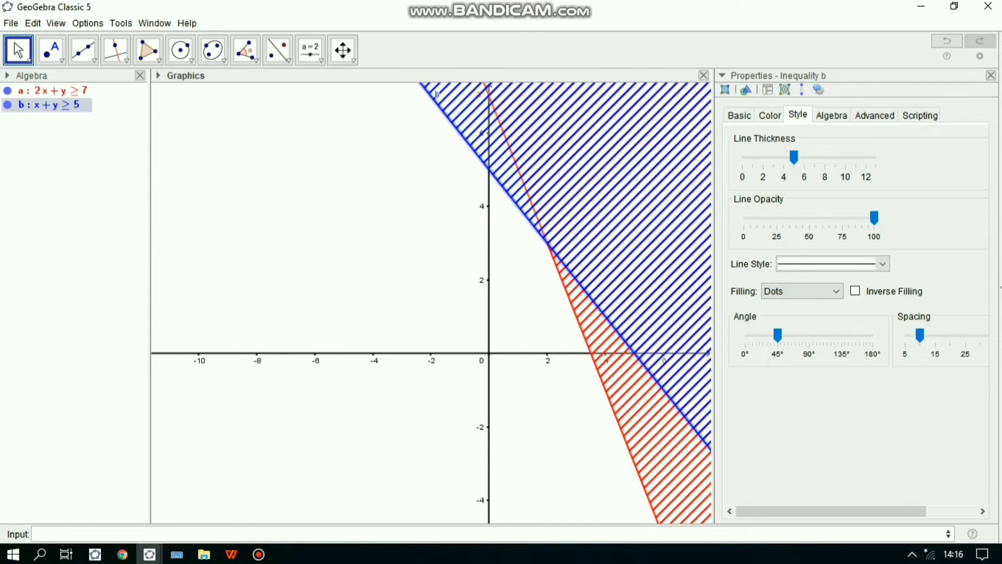
- Close the properties of x+y≥5 and plot a third inequality, x≥0
left_click(747, 89)
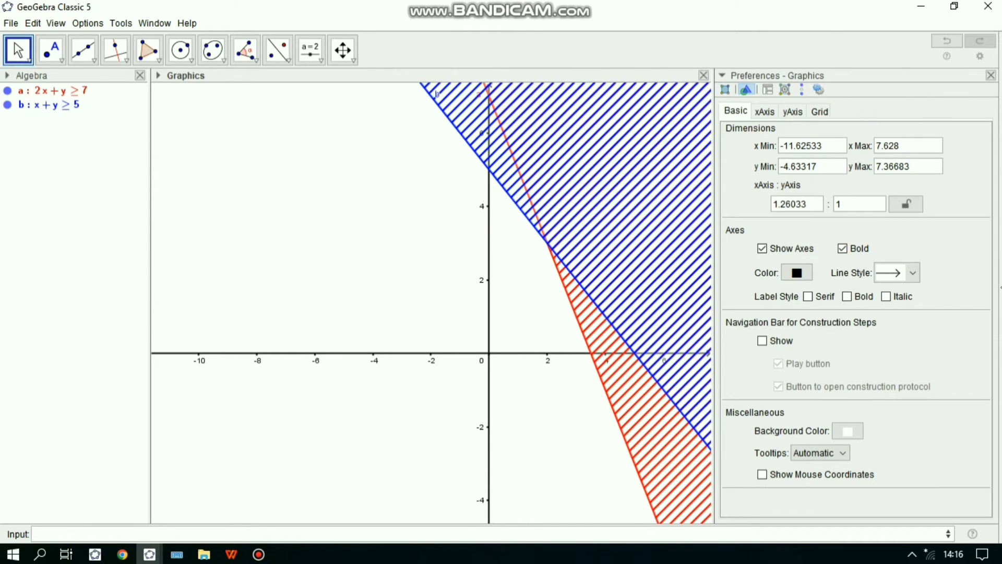
left_click(991, 76)
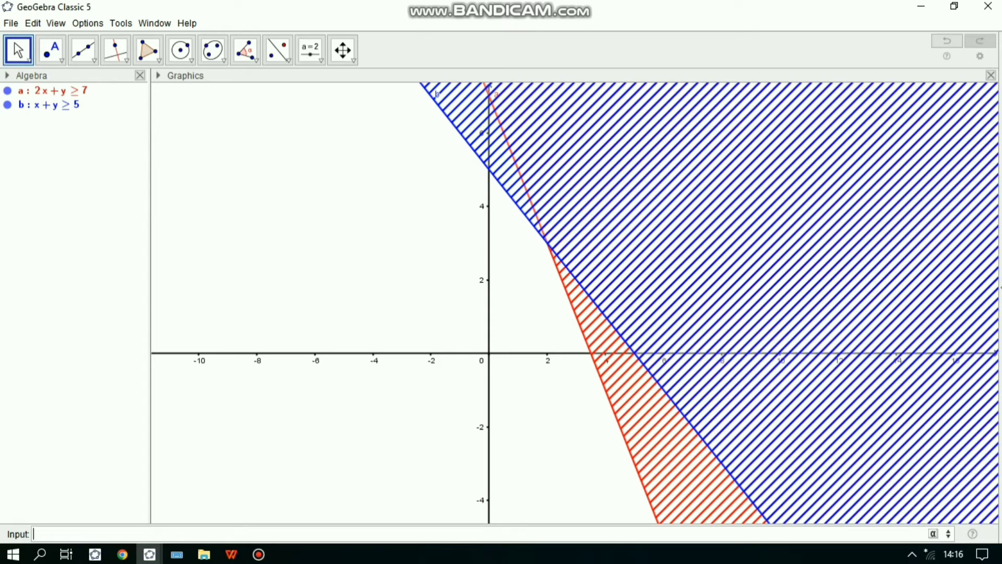
type("x")
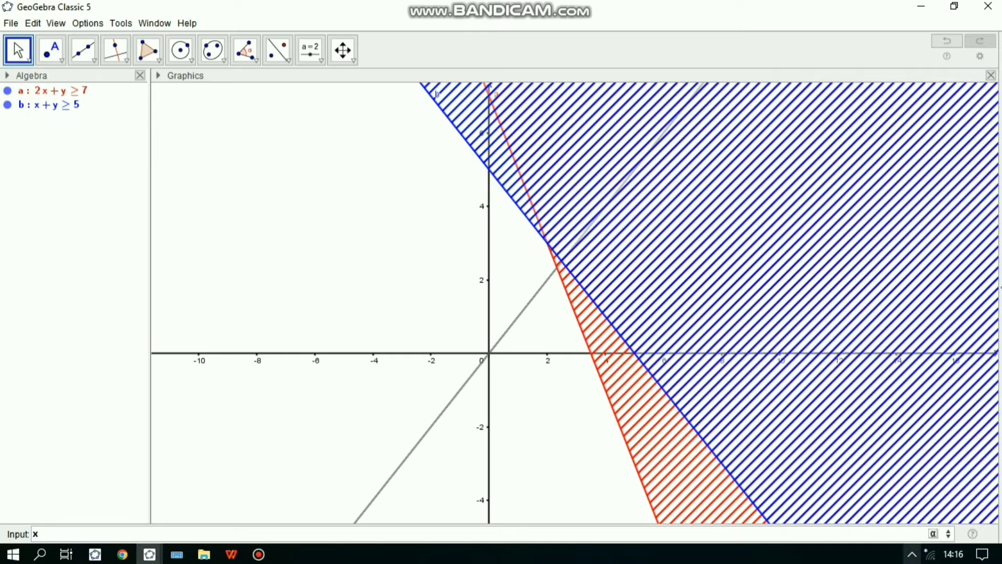
left_click(934, 533)
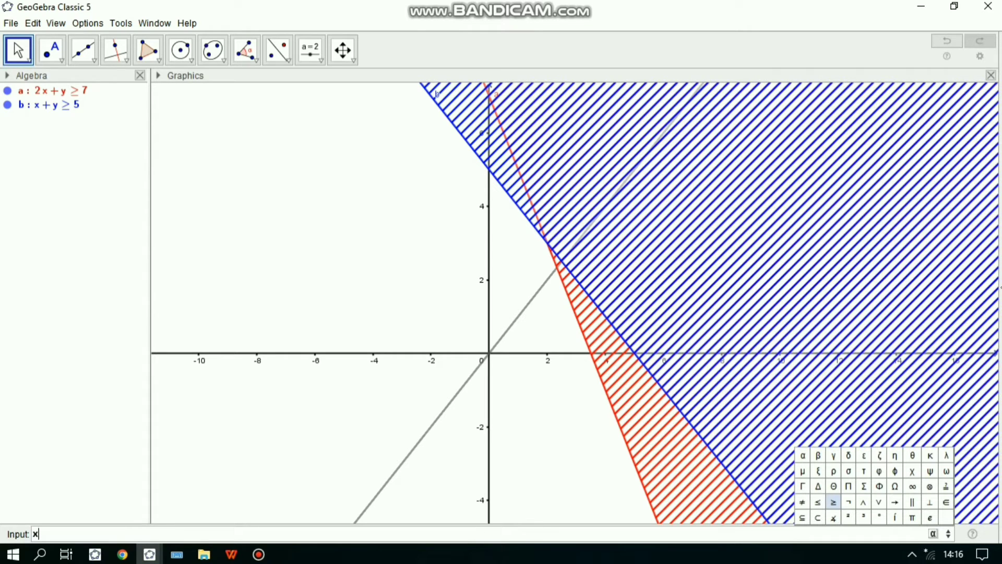
left_click(834, 502)
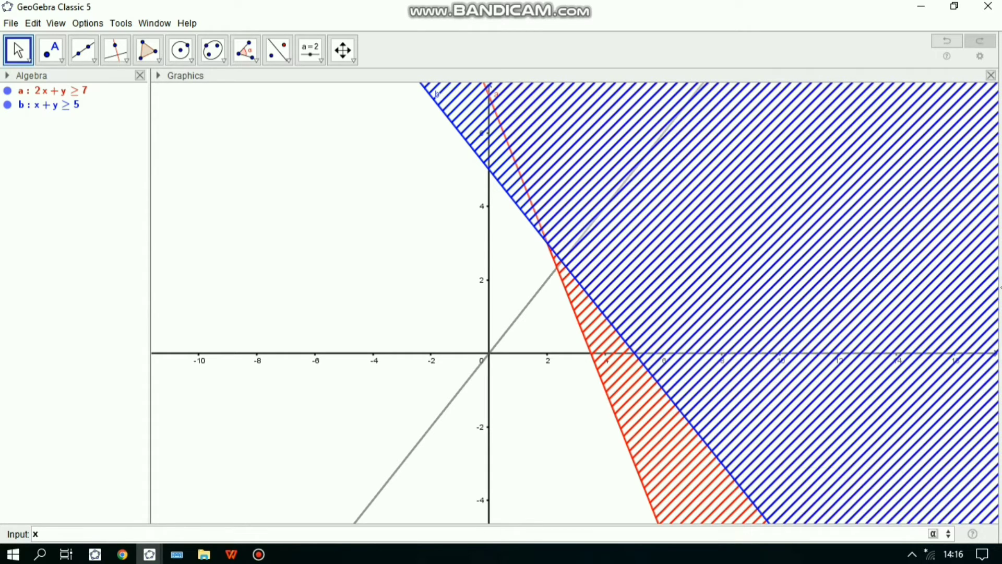
type("0")
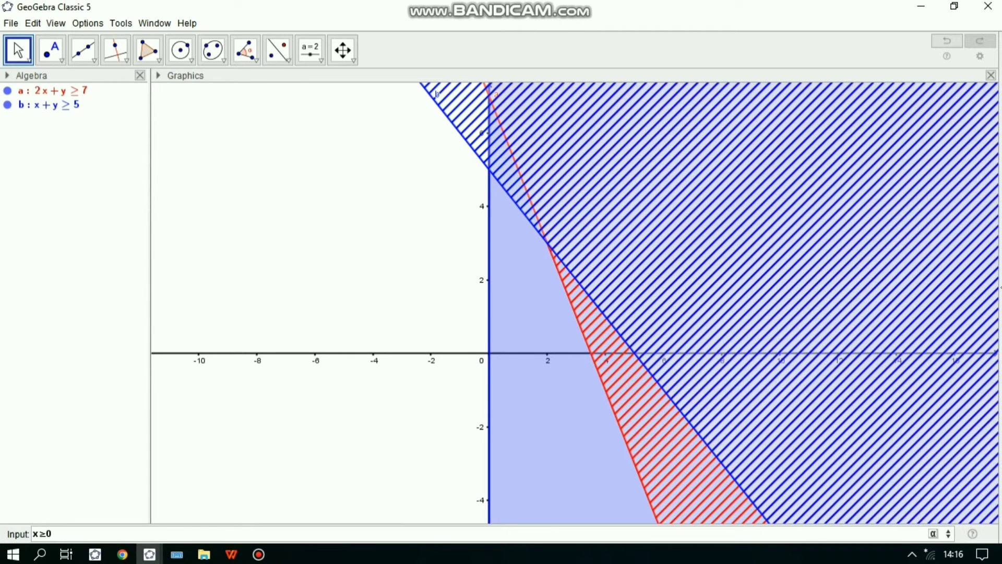
key("Return")
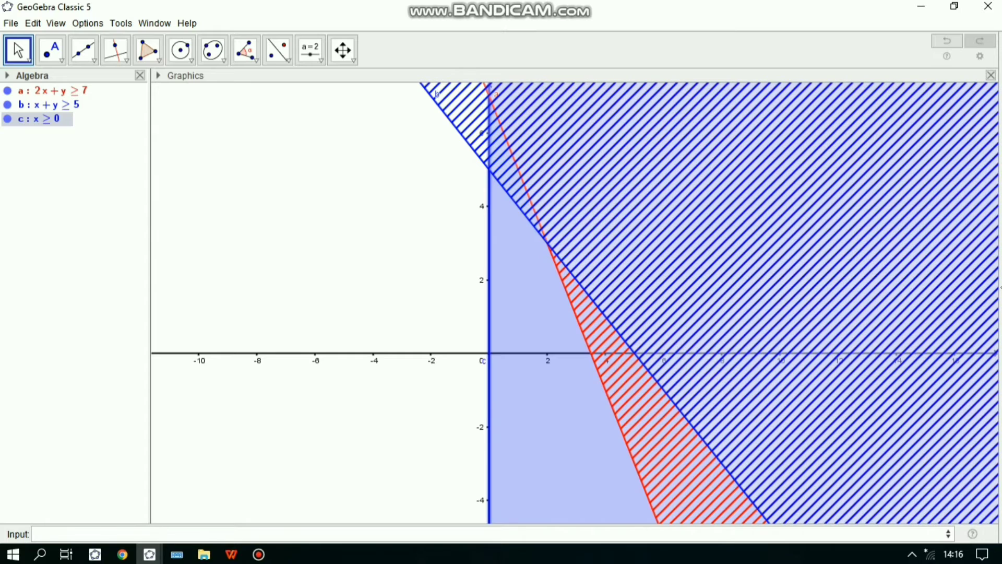
- Give the x≥0 region a hatch-line fill by choosing the Dots filling option in its object properties
right_click(535, 319)
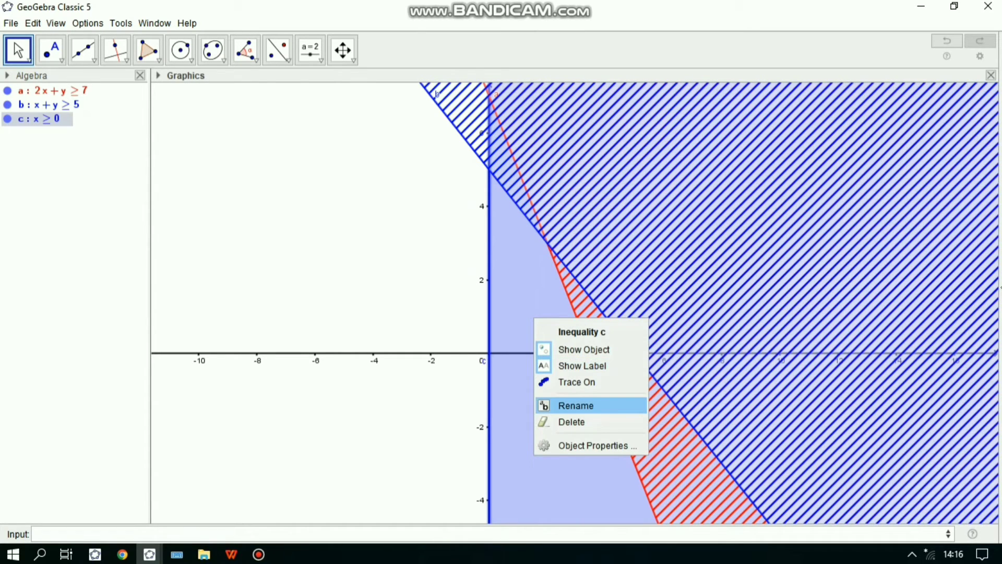
left_click(598, 446)
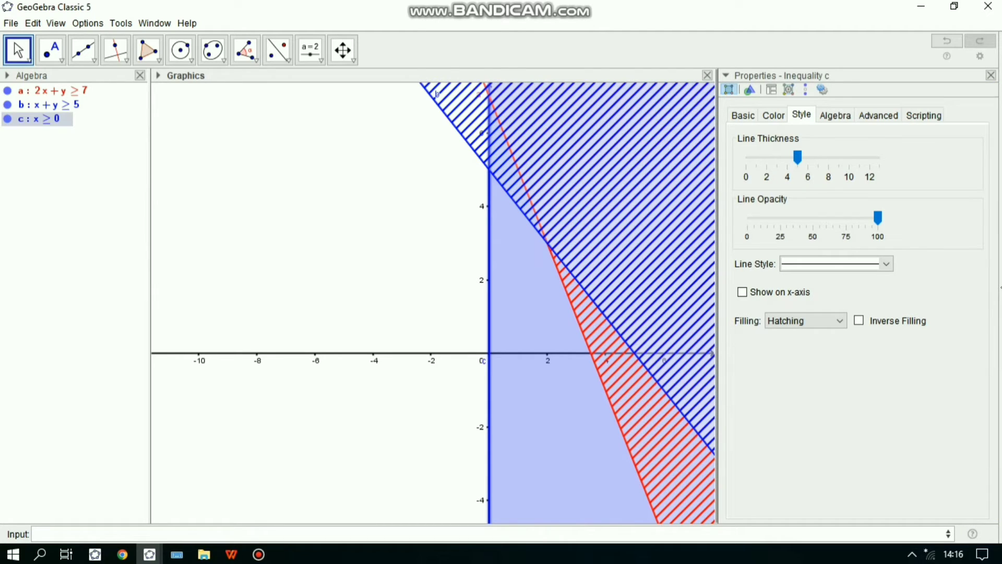
left_click(807, 320)
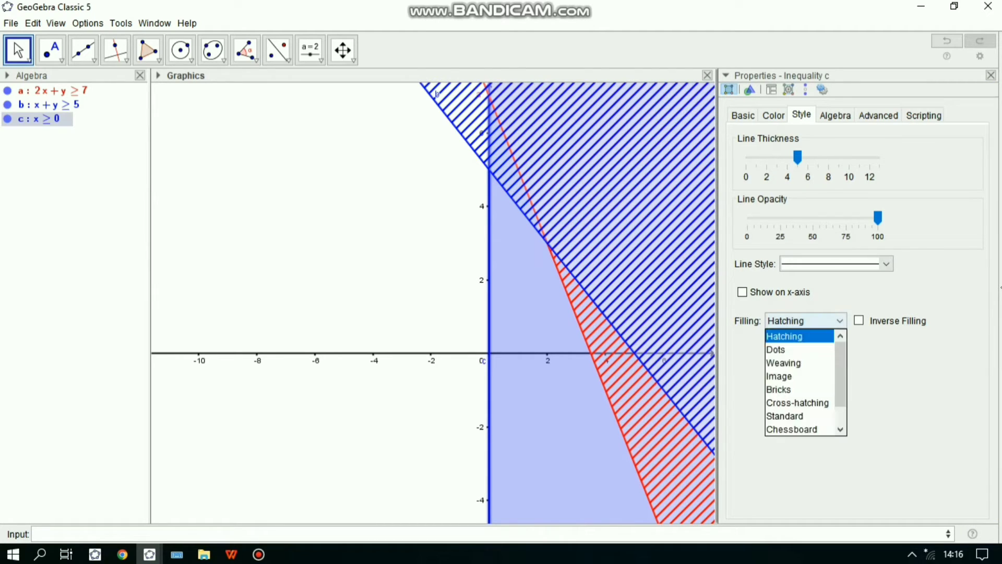
left_click(785, 336)
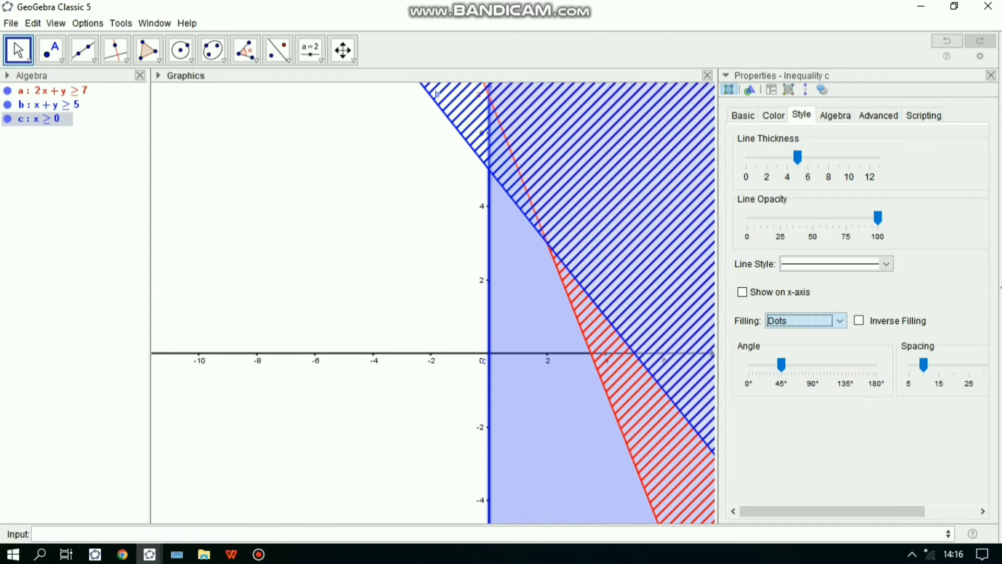
- Recolor the inequality x≥0 green (#00FF00) and close its properties
left_click(773, 115)
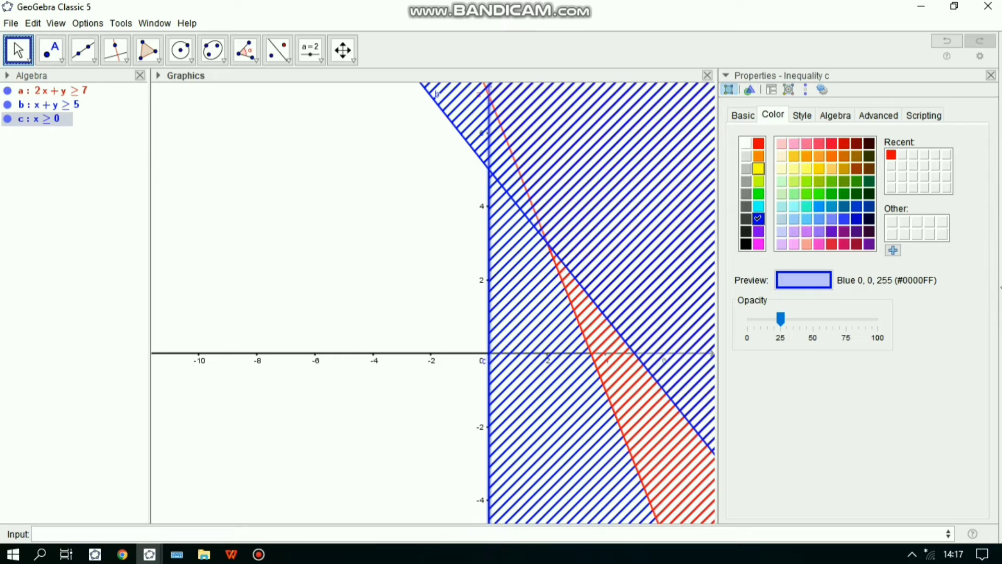
left_click(758, 193)
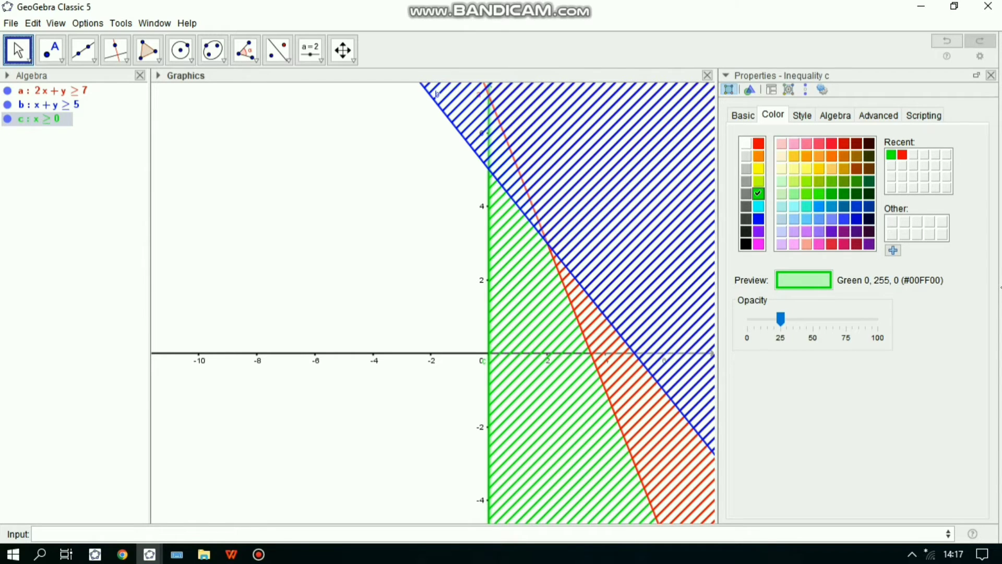
left_click(991, 76)
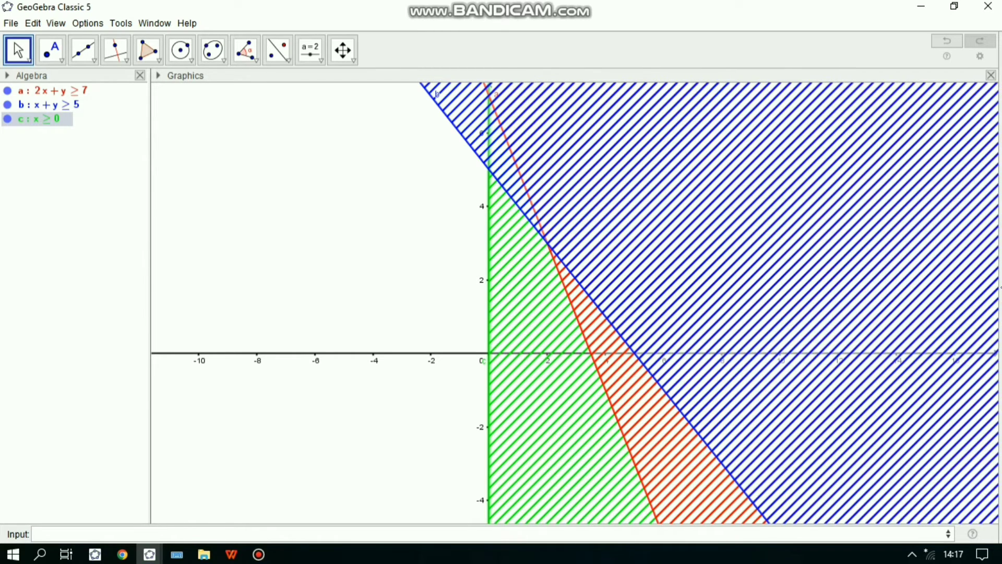
- Plot a fourth inequality, y≥0, on the same coordinate plane
left_click(313, 534)
type("y")
left_click(933, 533)
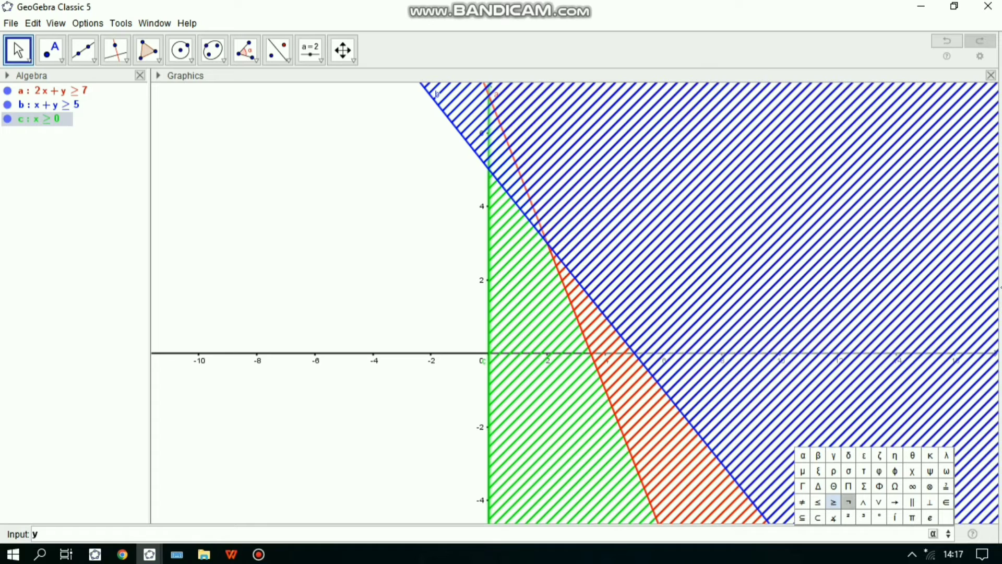
left_click(833, 502)
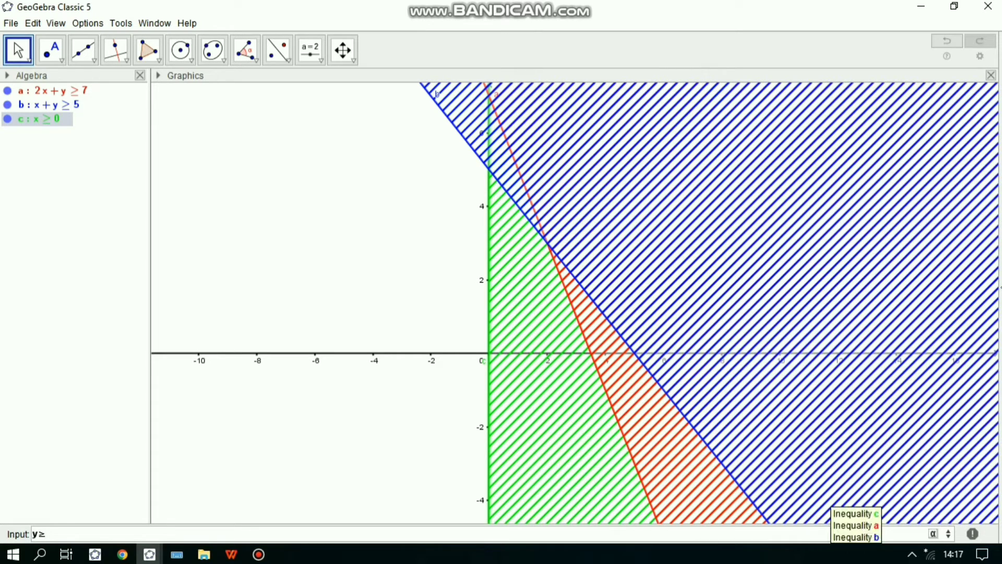
type("0")
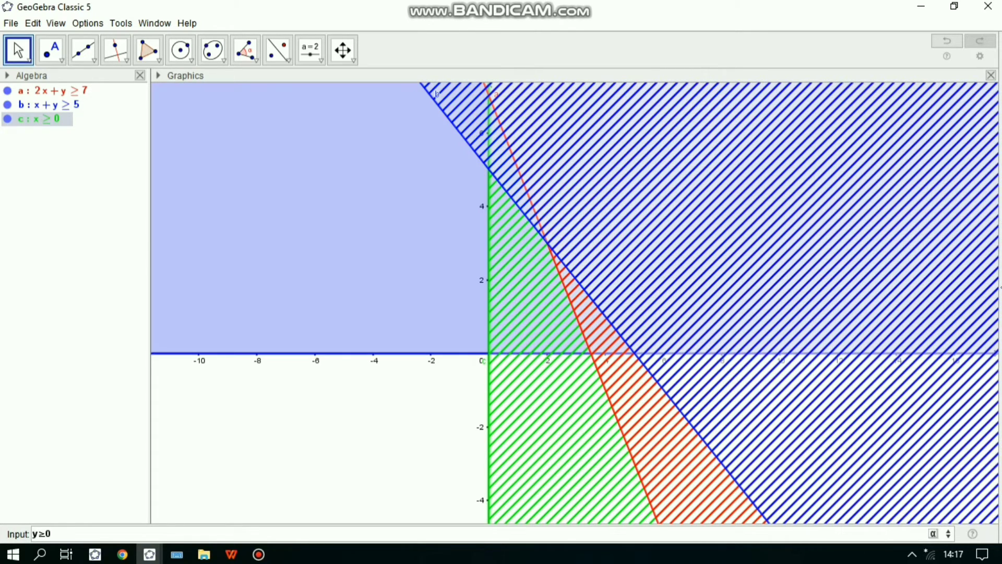
key("Return")
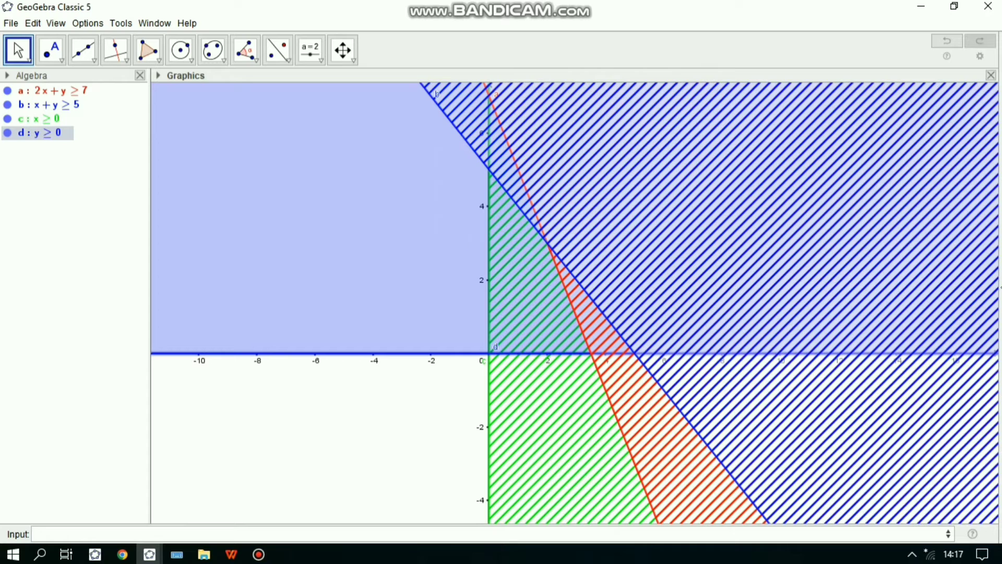
- Open the object properties of the inequality y≥0 and recolor it yellow (#FFFF00)
right_click(416, 223)
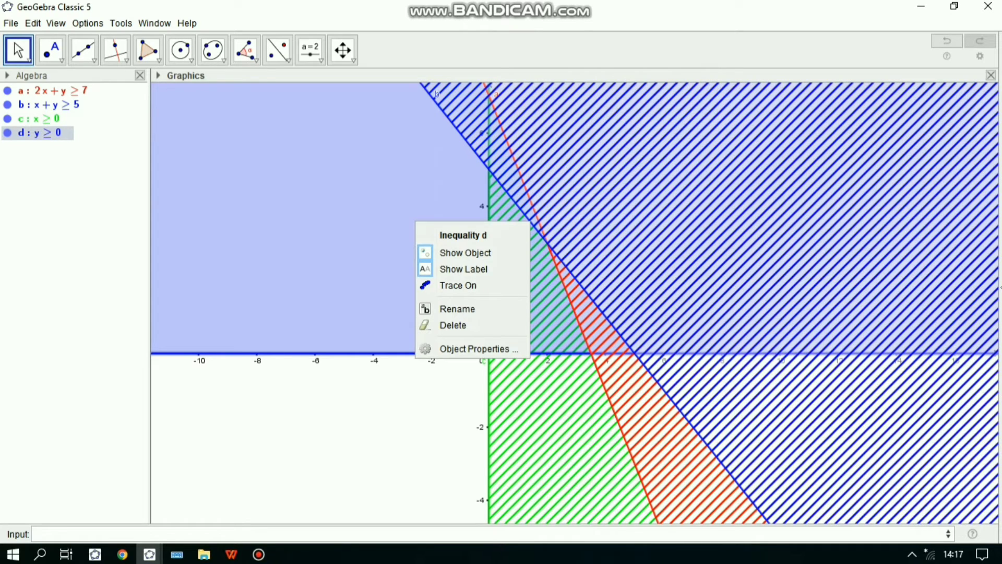
left_click(473, 348)
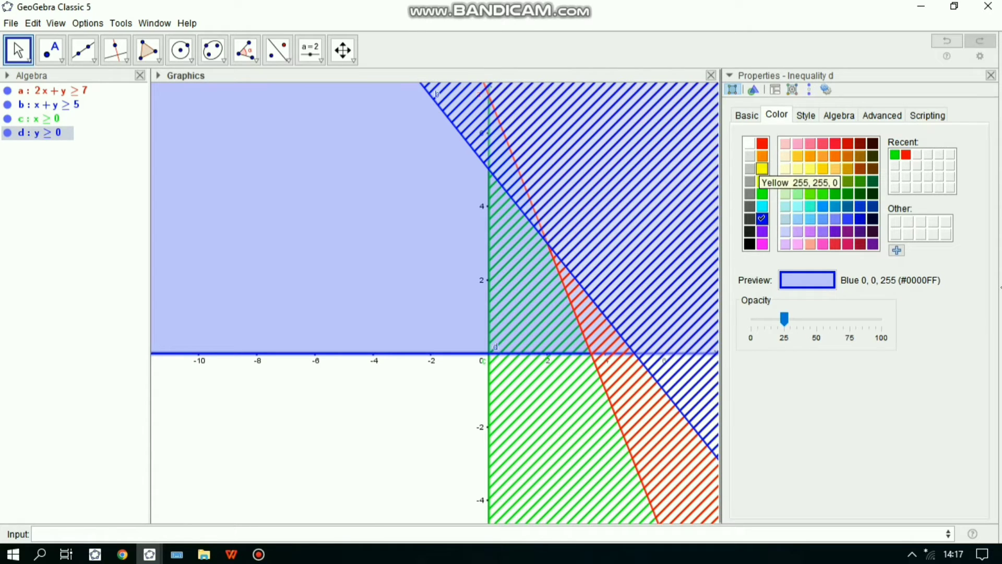
left_click(762, 168)
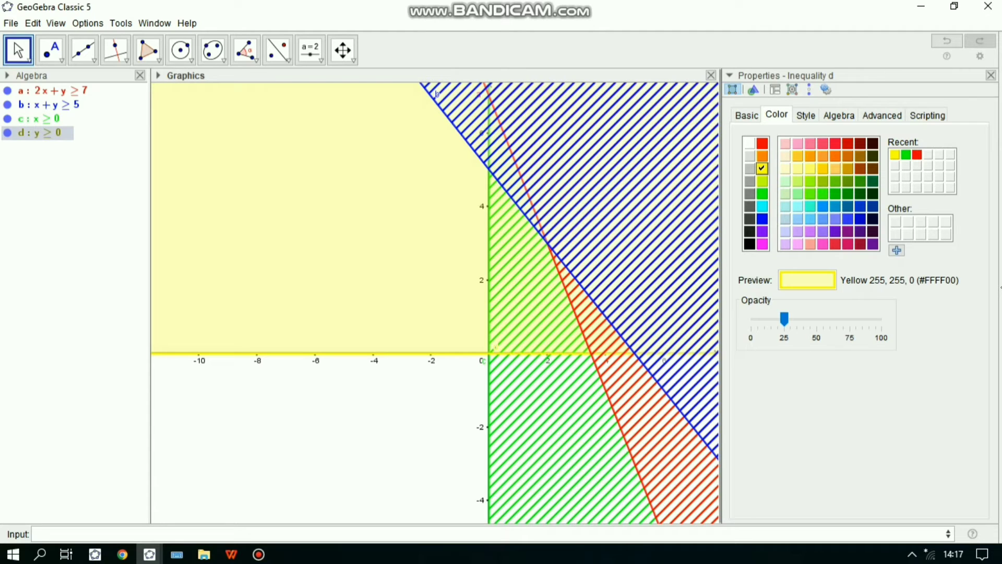
- Set the filling of the y≥0 region to Dots, close its properties and deselect the inequality
left_click(806, 114)
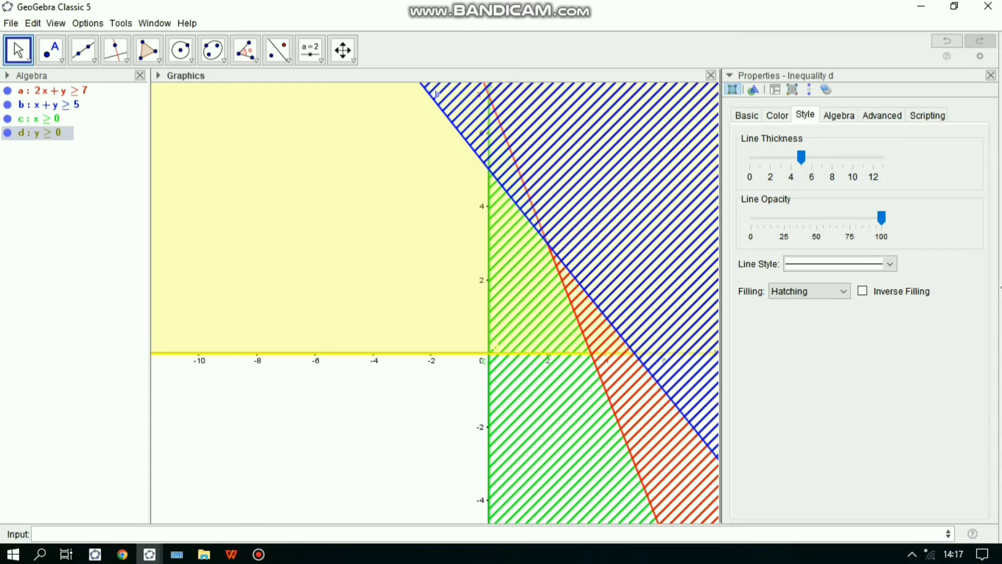
left_click(838, 291)
left_click(781, 320)
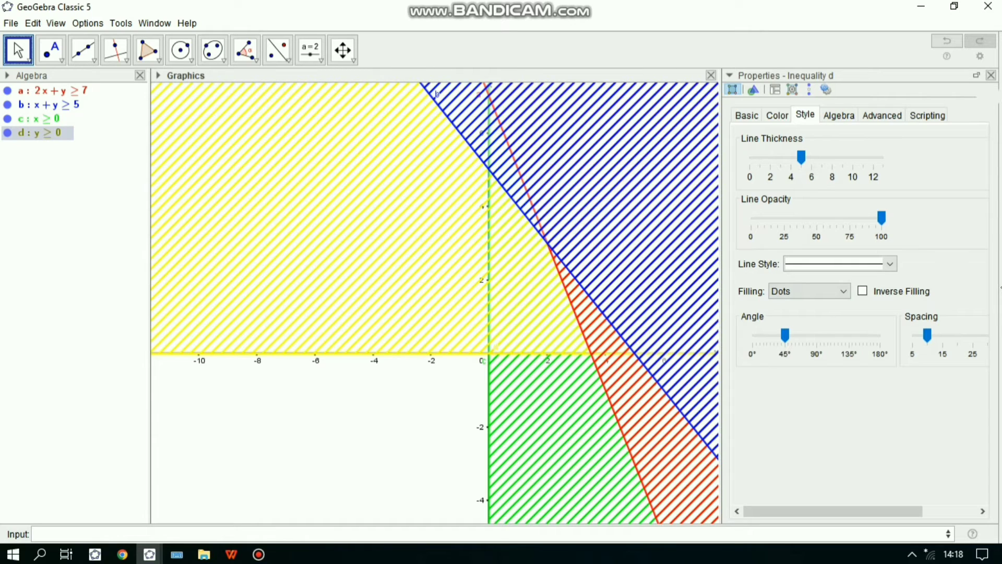
left_click(991, 75)
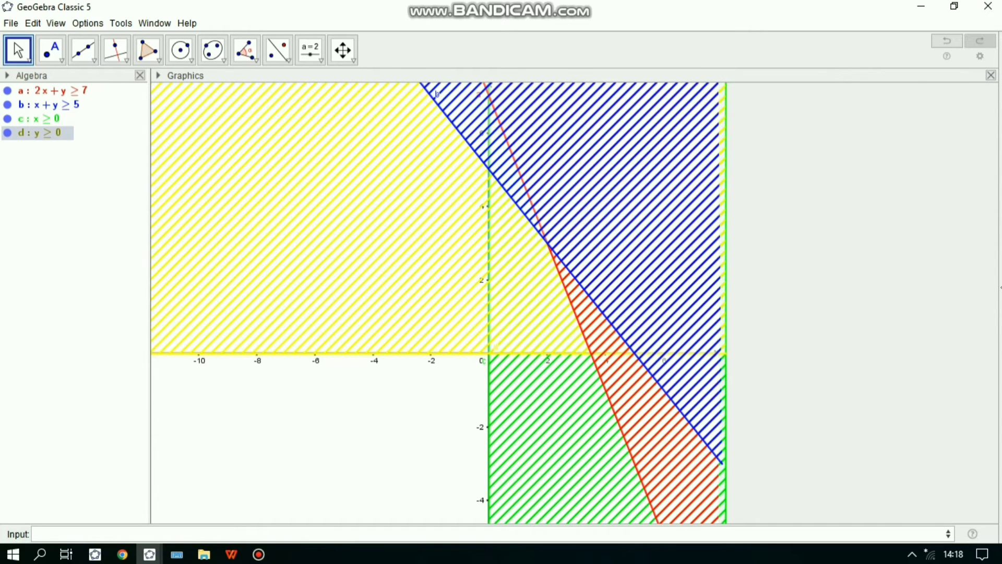
left_click(318, 438)
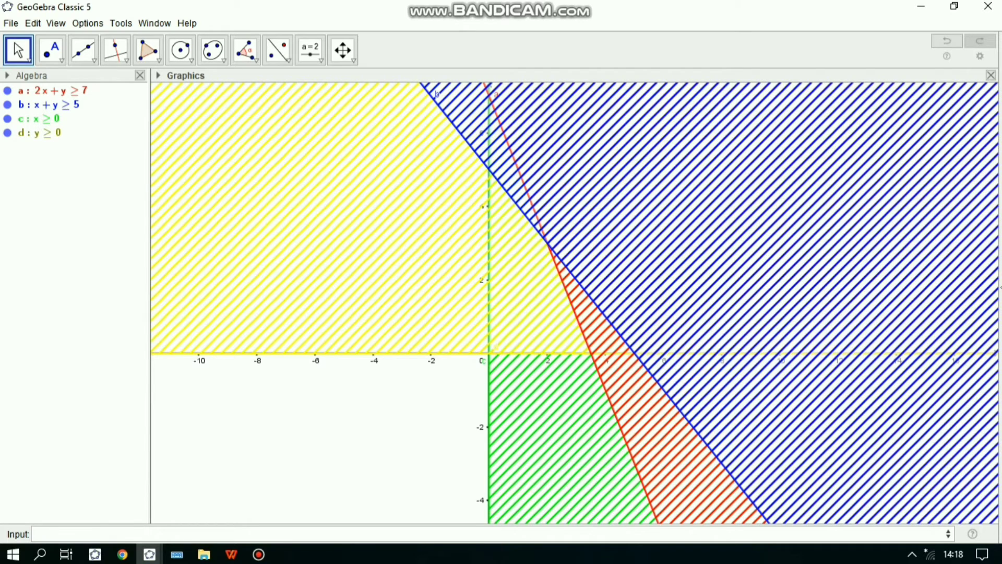
- Plot the boundary line 2x+y=7 of the first inequality
left_click_drag(318, 439, 322, 472)
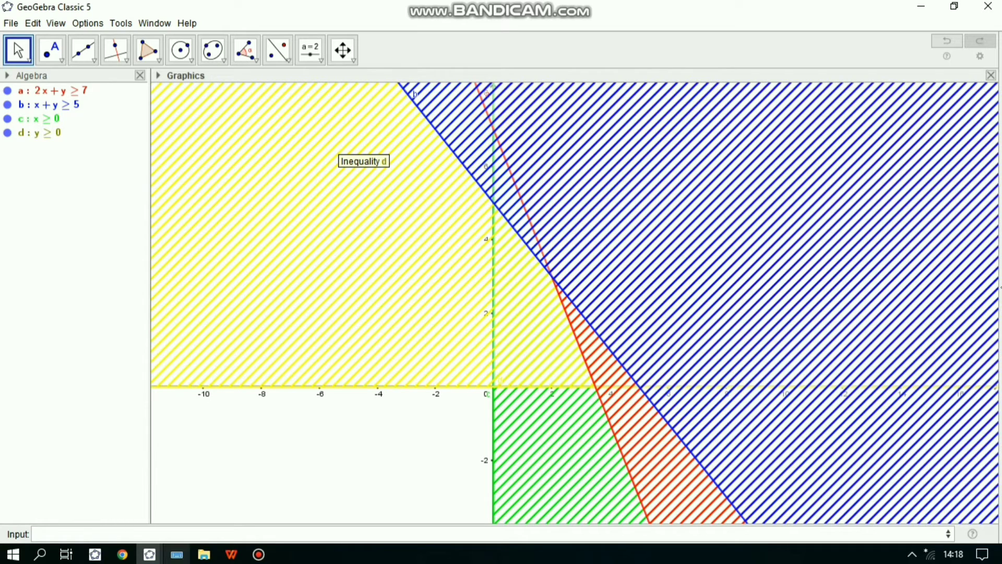
left_click(323, 534)
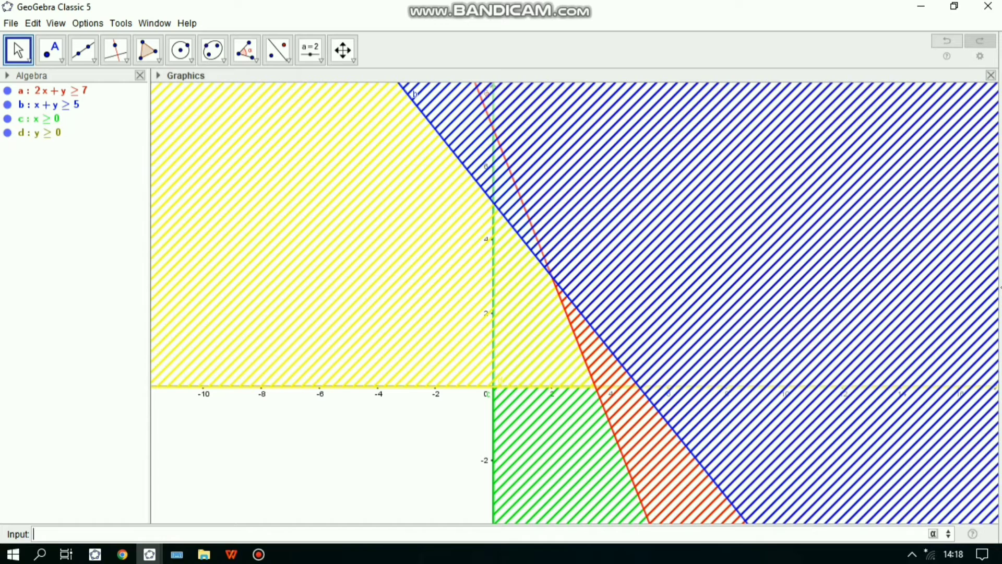
type("2x+y=7")
key("Return")
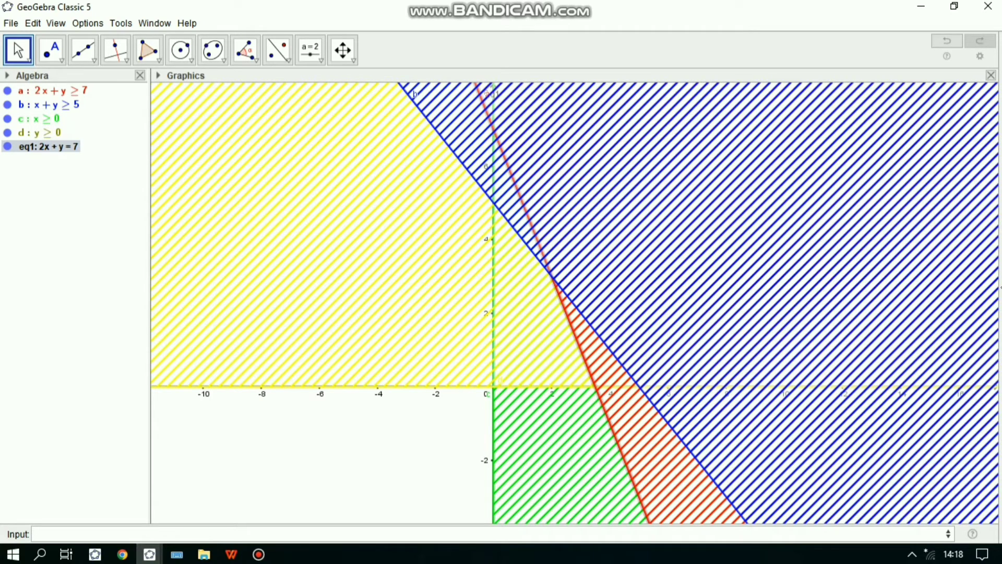
- Plot the boundary line x+y=5 of the second inequality
left_click(482, 533)
type("x+")
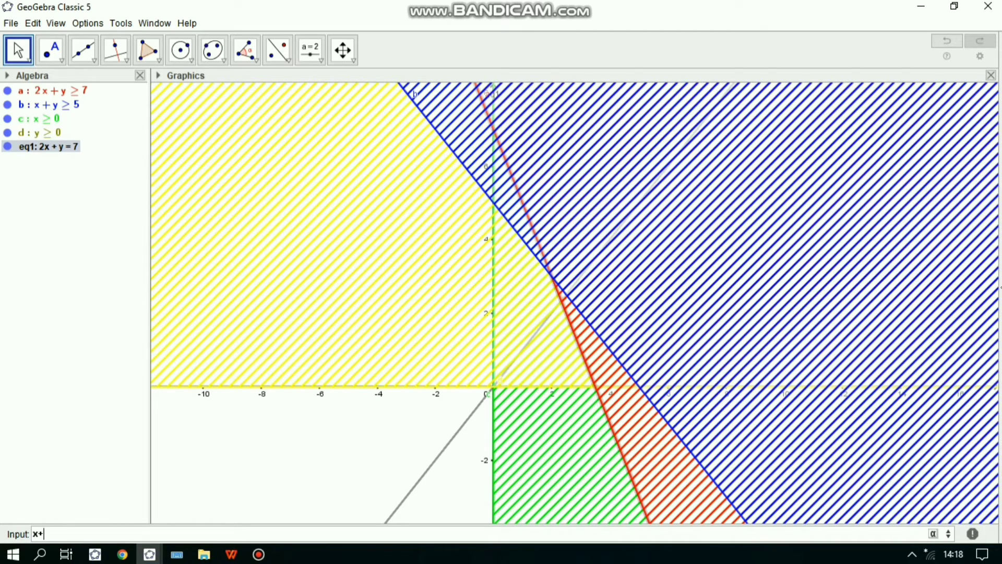
type("y")
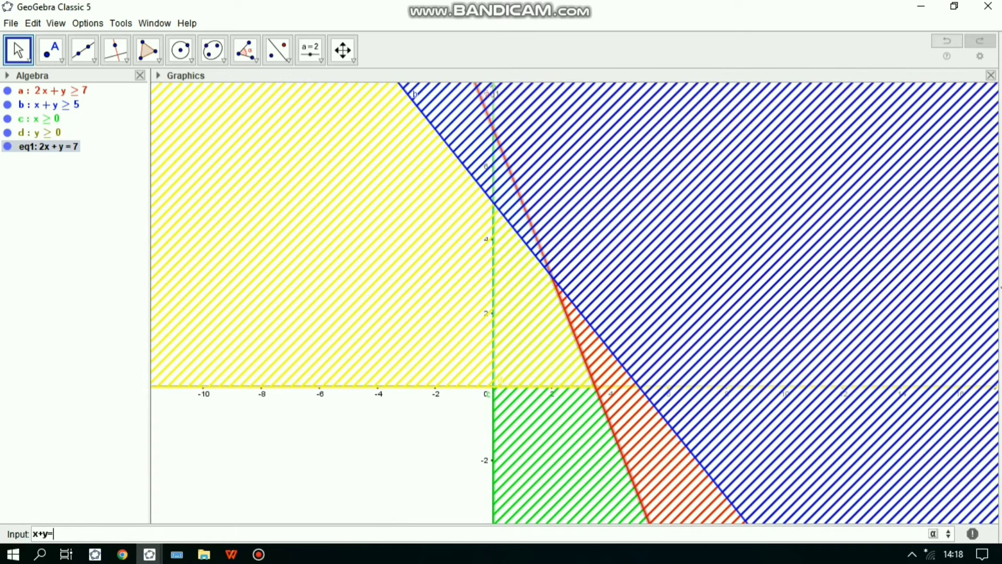
type("=5")
key("Return")
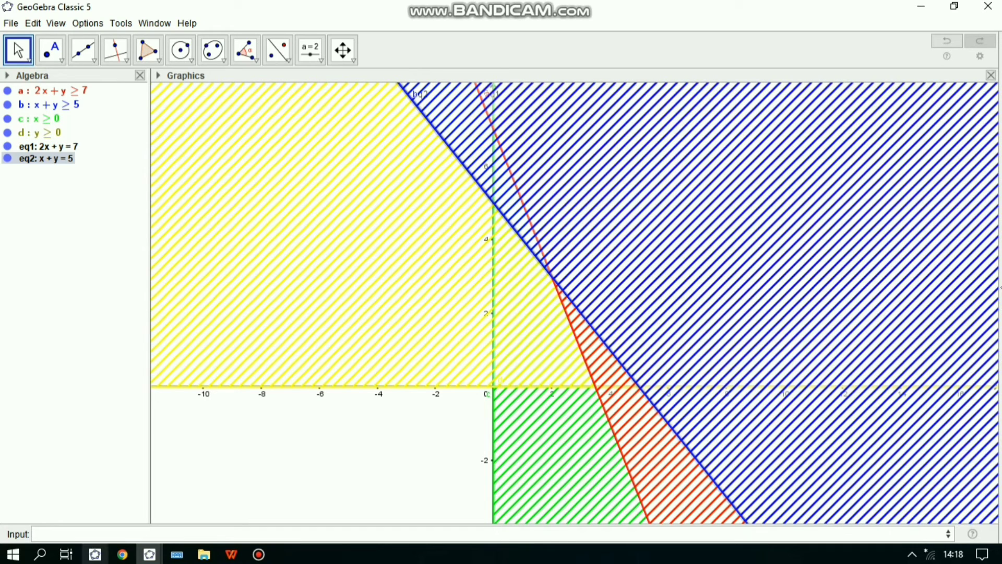
- Plot the boundary lines x=0 and y=0 along the coordinate axes
type("x")
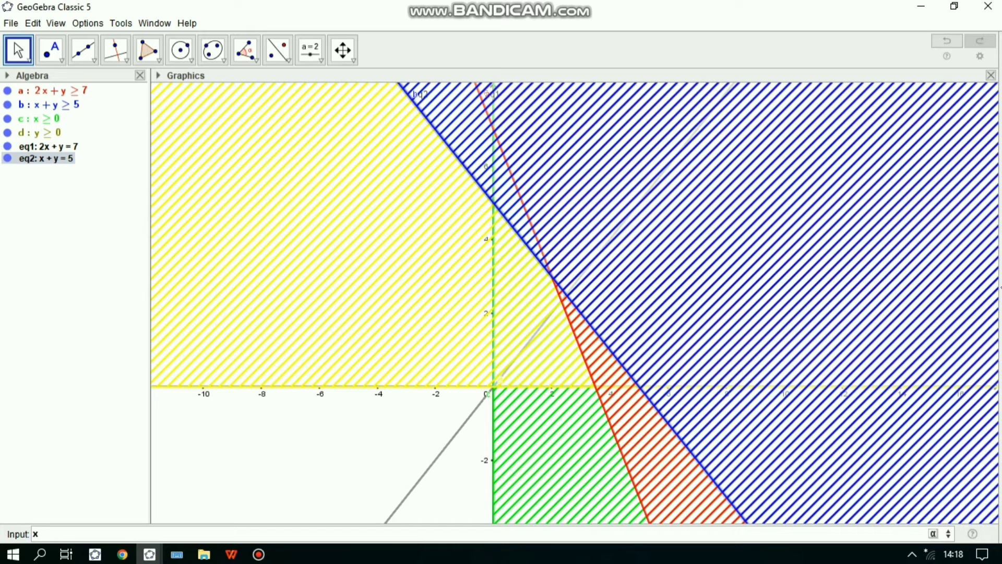
type("=0")
key("Return")
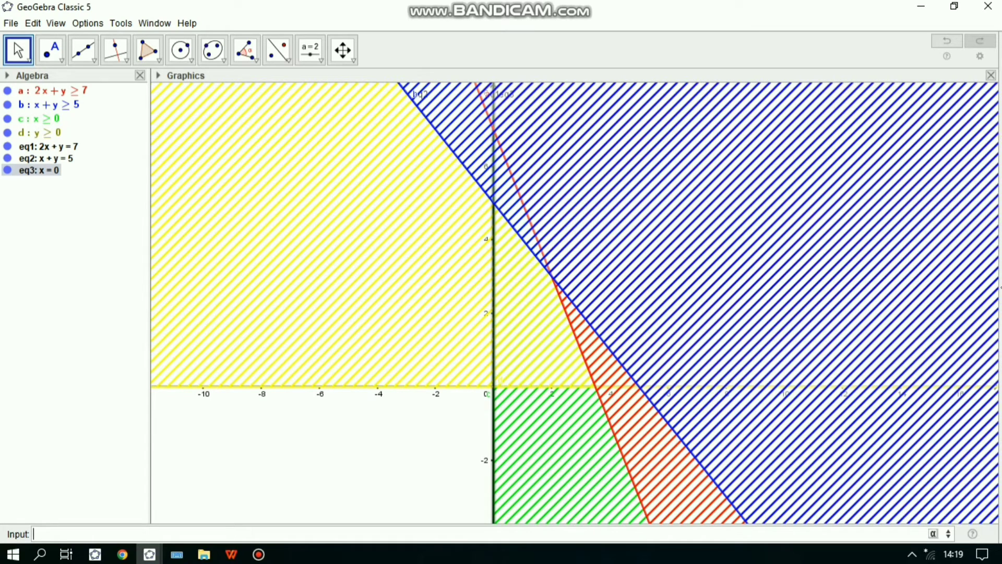
type("y=0")
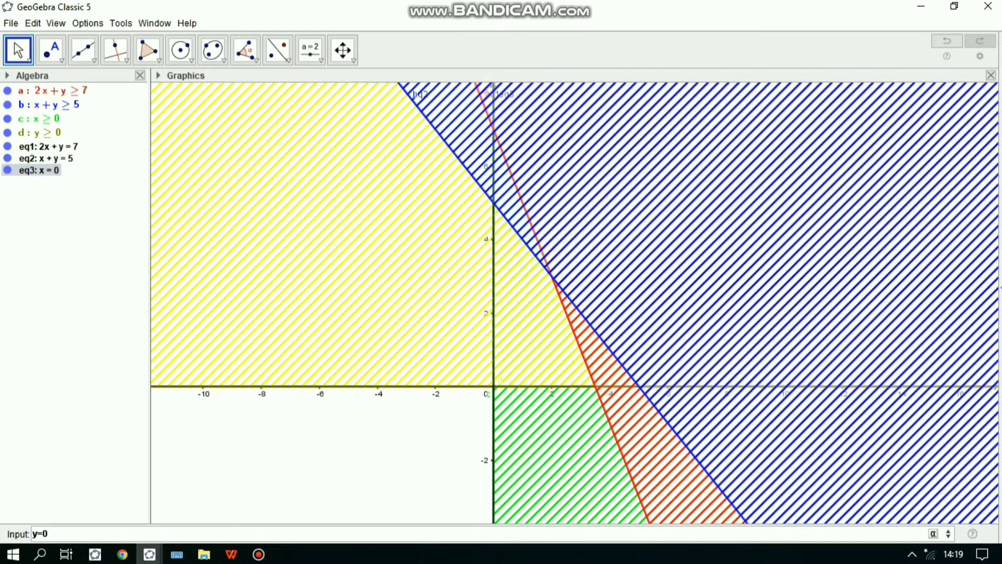
key("Return")
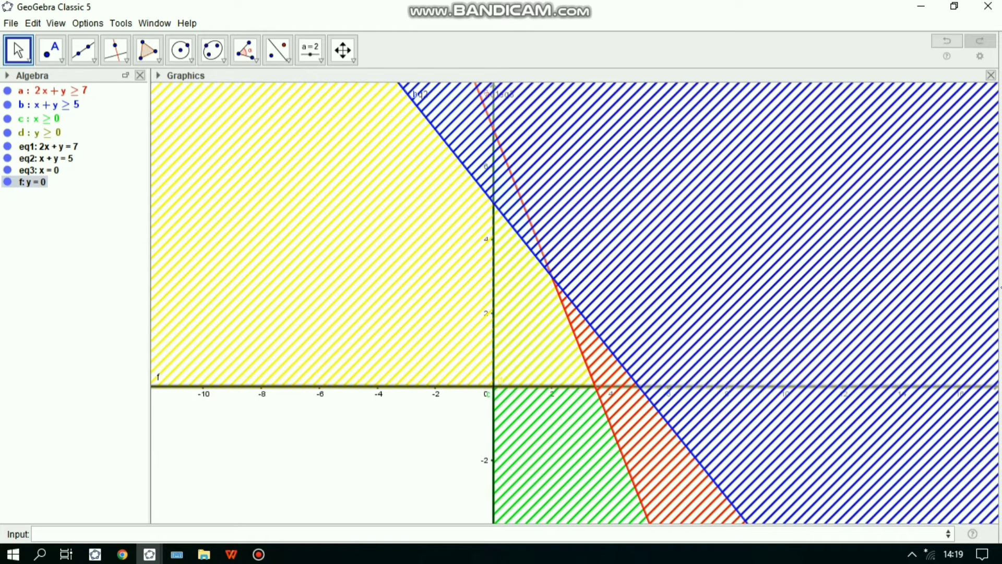
- Sort the objects in the algebra list by object type
left_click(7, 75)
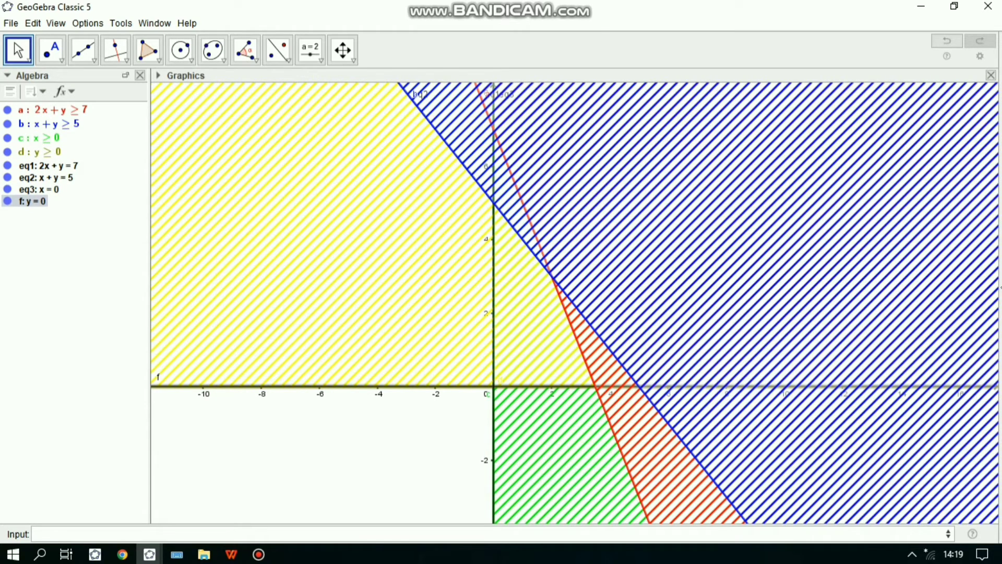
left_click(65, 91)
left_click(37, 91)
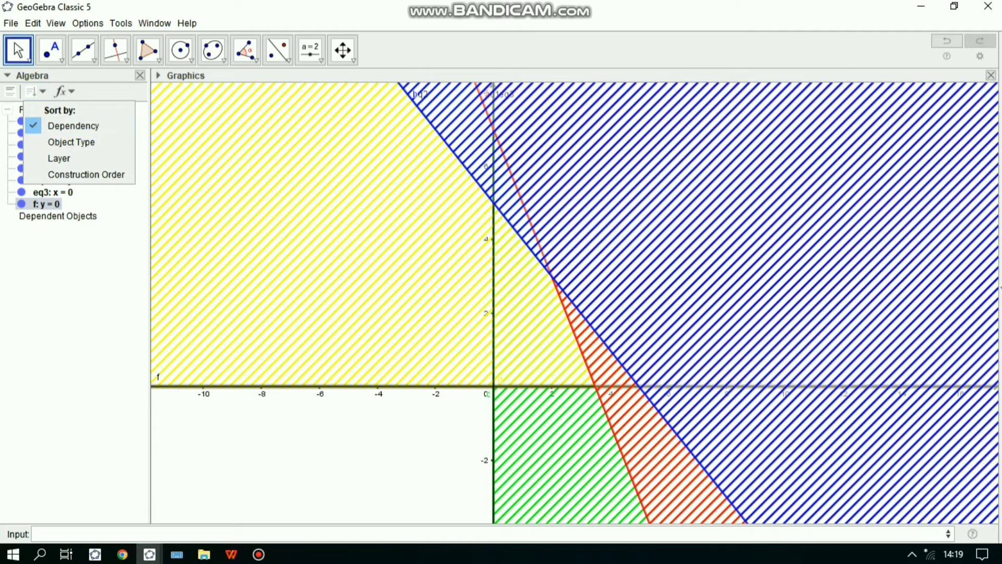
key("Escape")
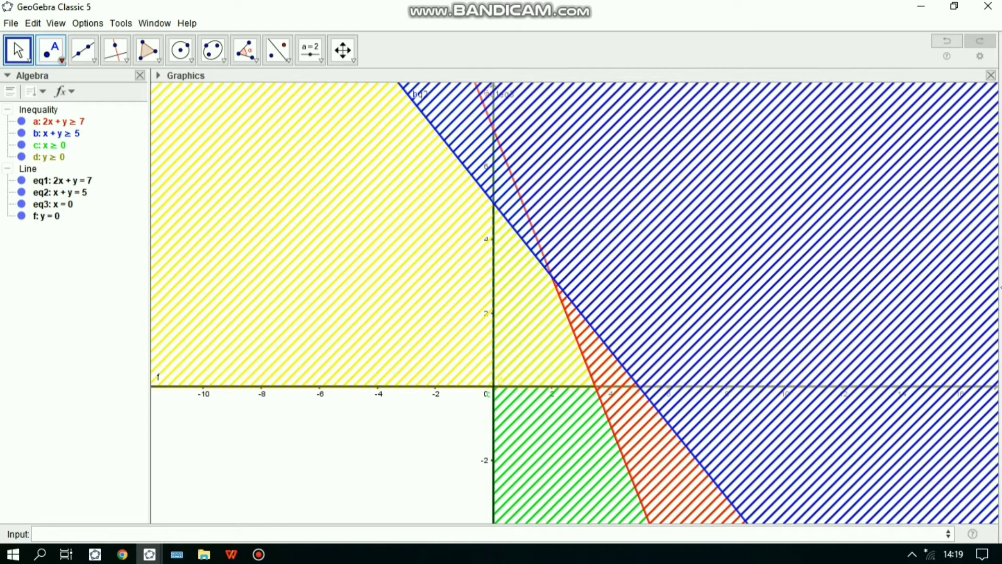
- Mark the intersection points of the lines 2x+y=7 and x+y=5 with the x-axis using the Intersect tool
left_click(61, 60)
left_click(61, 60)
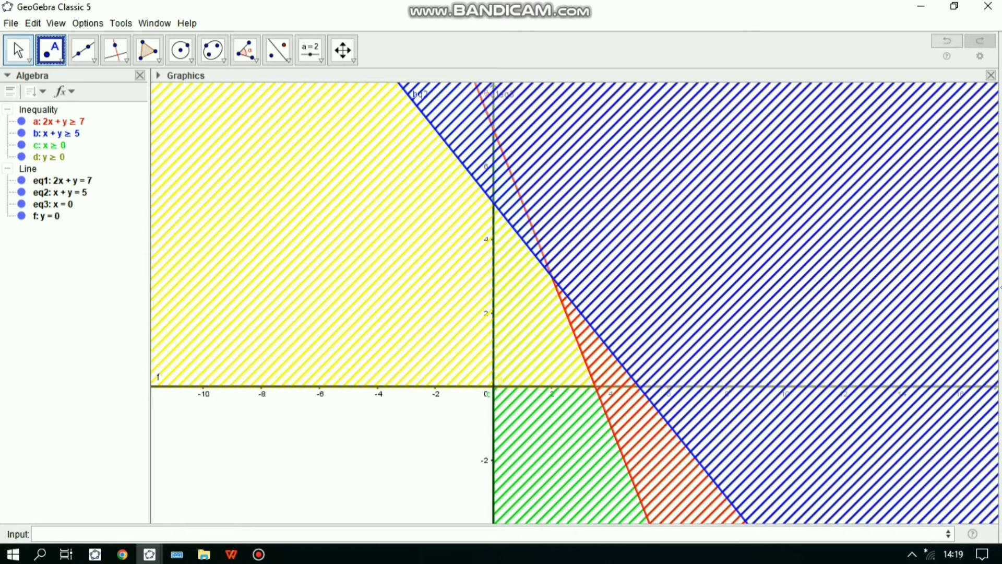
left_click(94, 60)
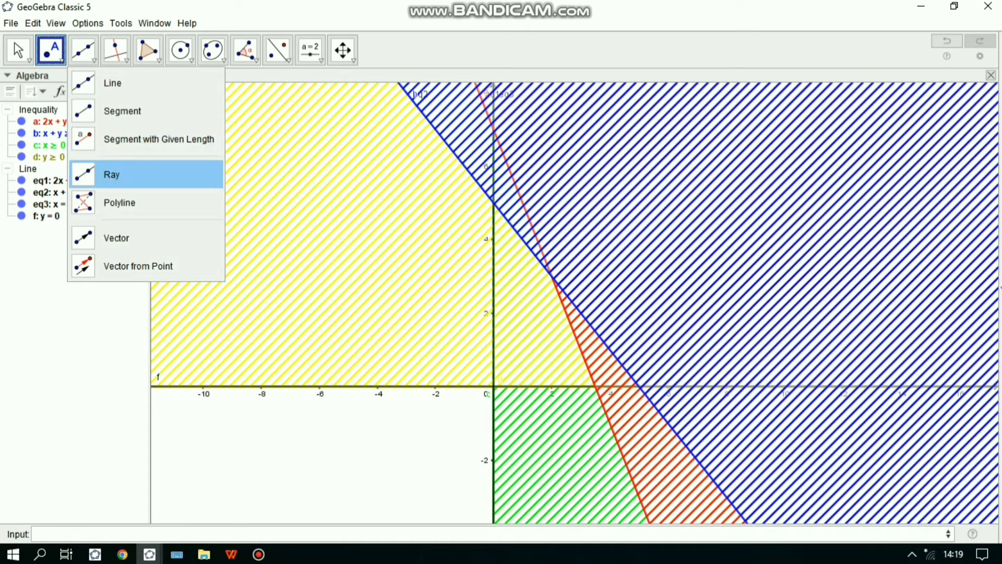
left_click(61, 59)
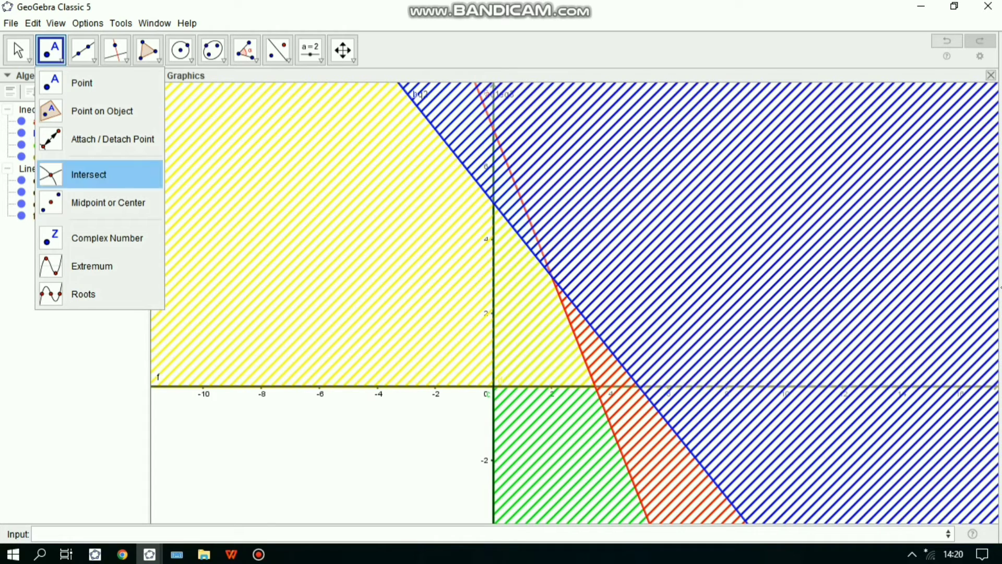
left_click(99, 175)
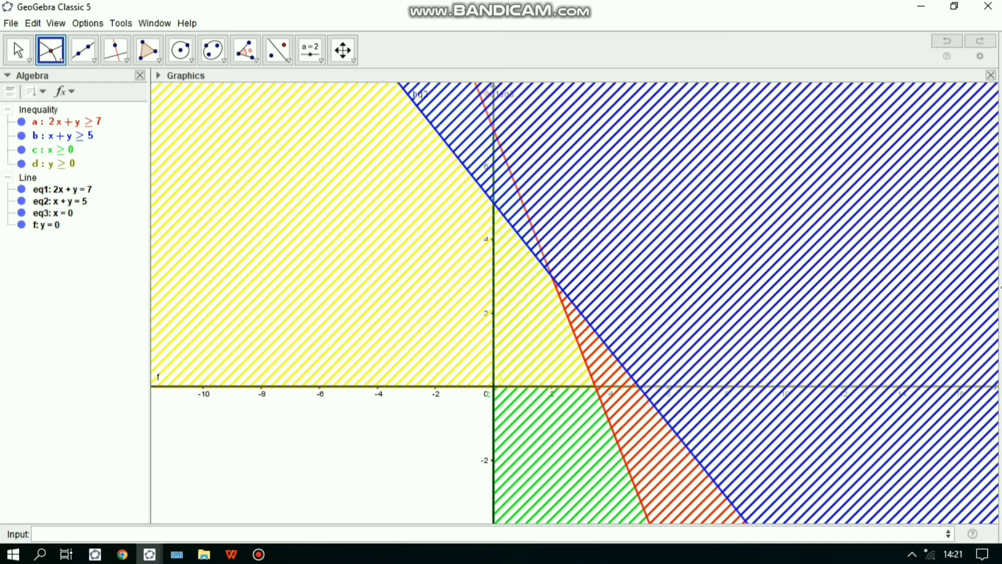
left_click(596, 386)
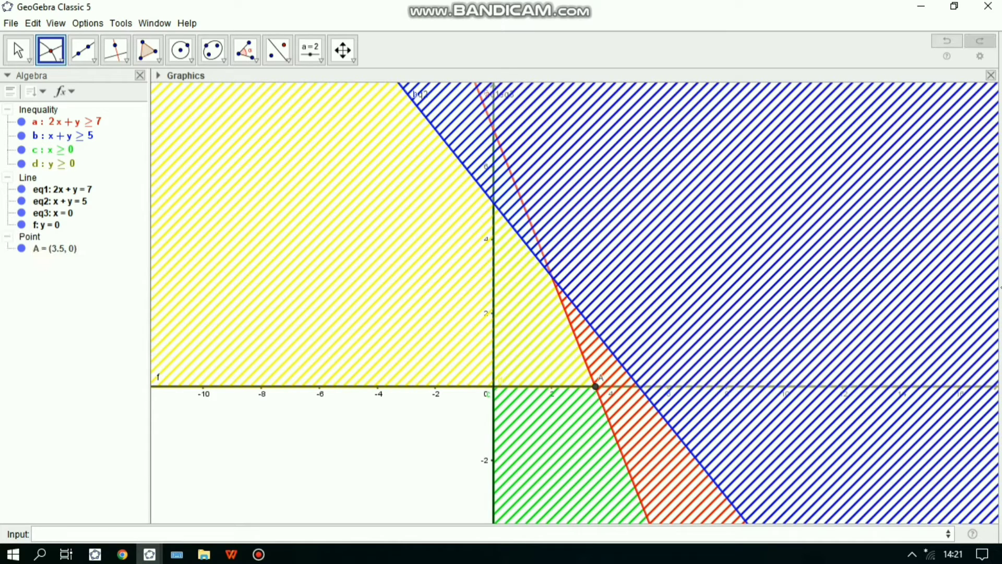
left_click(639, 387)
left_click(493, 202)
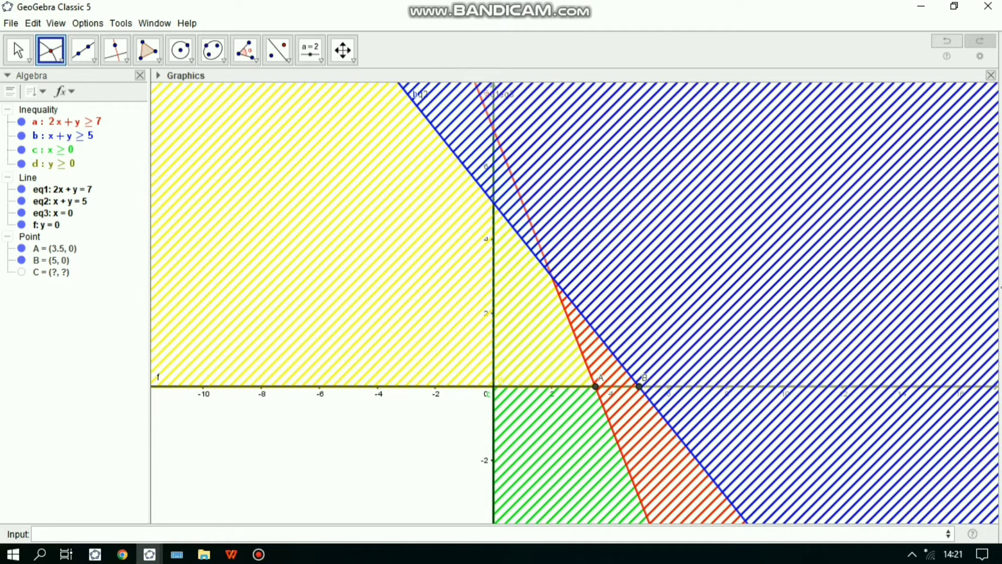
left_click(552, 275)
key("ctrl+z")
key("ctrl+z")
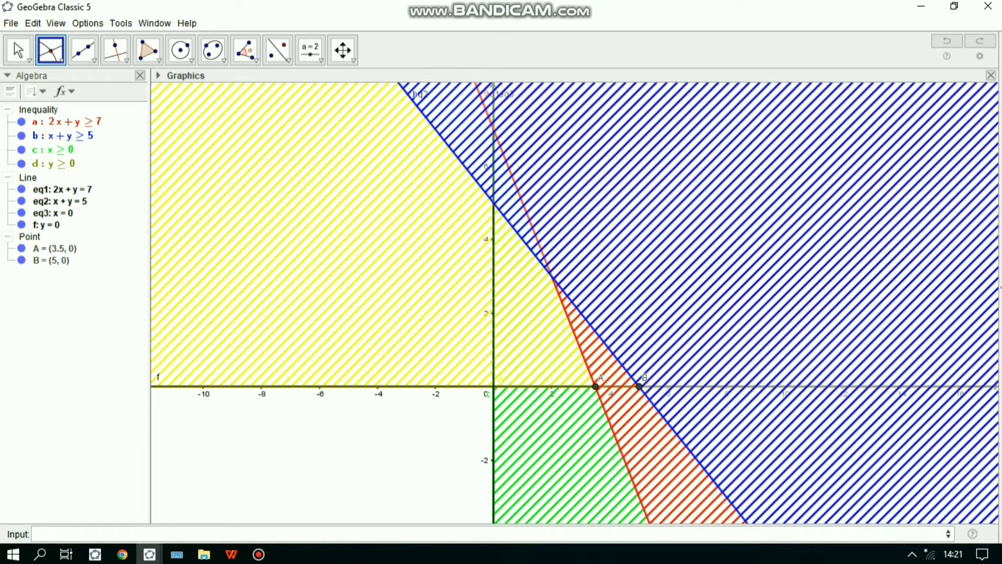
- Mark the intersections of 2x+y=7 with x+y=5 and with the y-axis
left_click(551, 277)
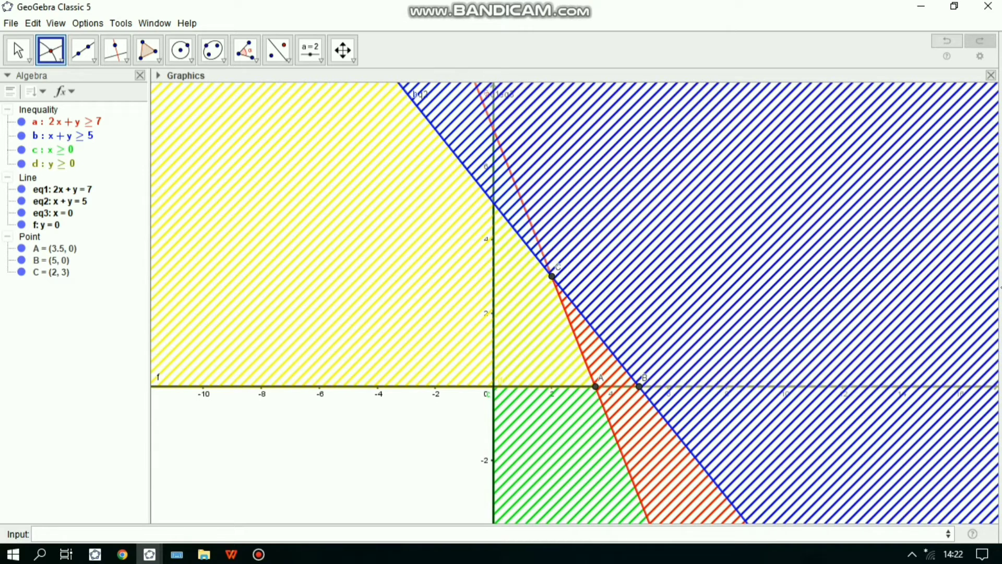
left_click(493, 129)
left_click(596, 386)
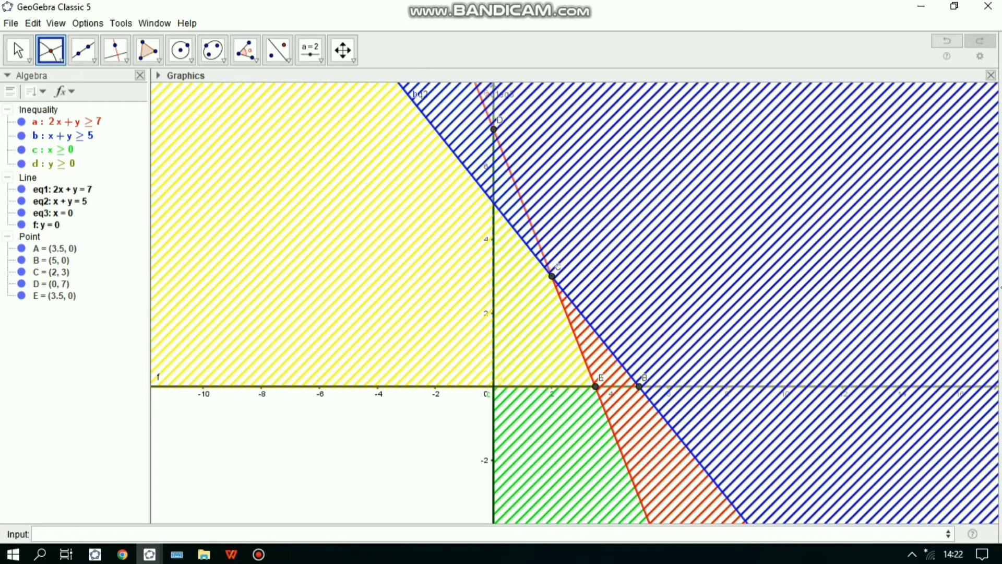
right_click(595, 386)
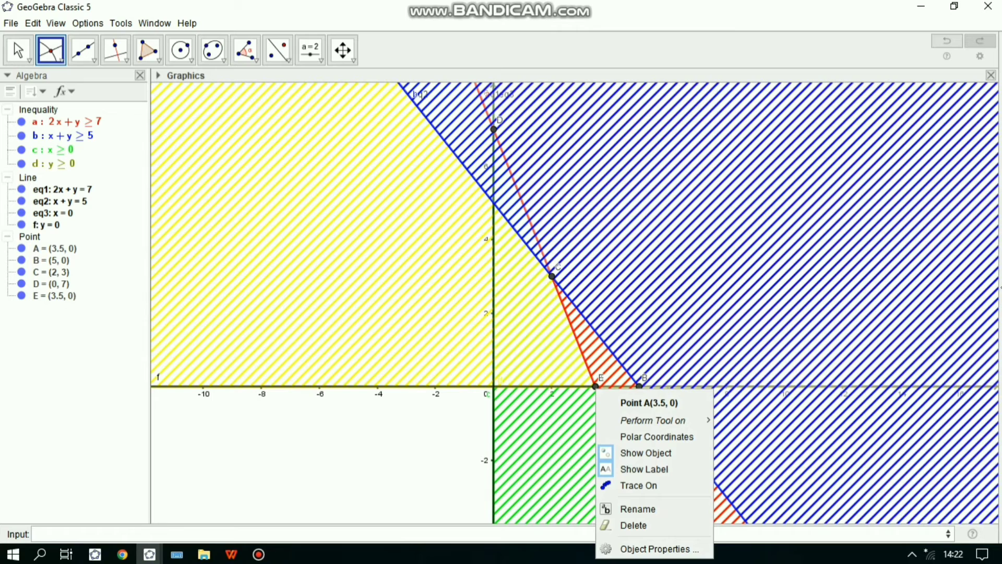
key("Escape")
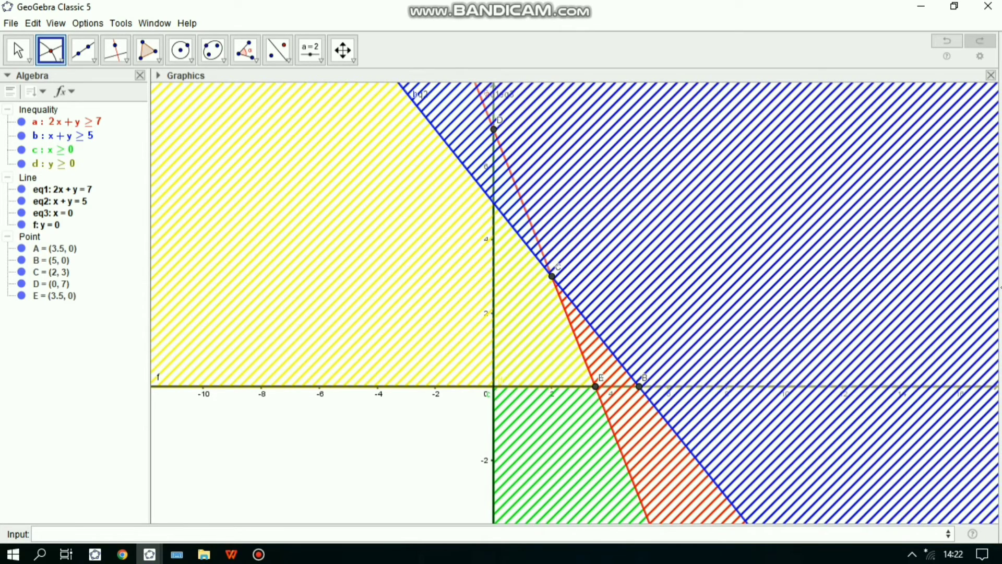
key("ctrl+z")
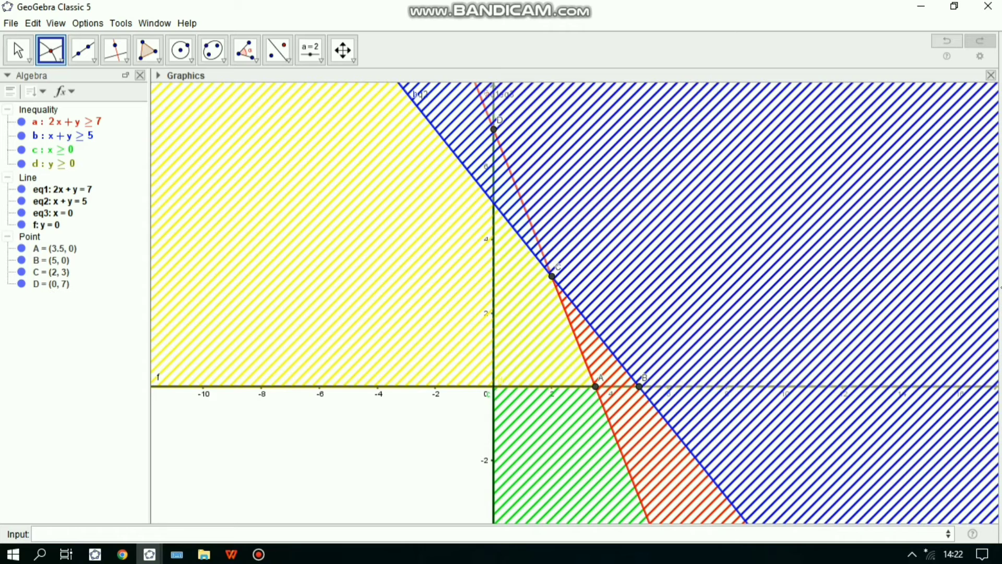
- Set the label of point A on the x-axis to Name & Value
key("Escape")
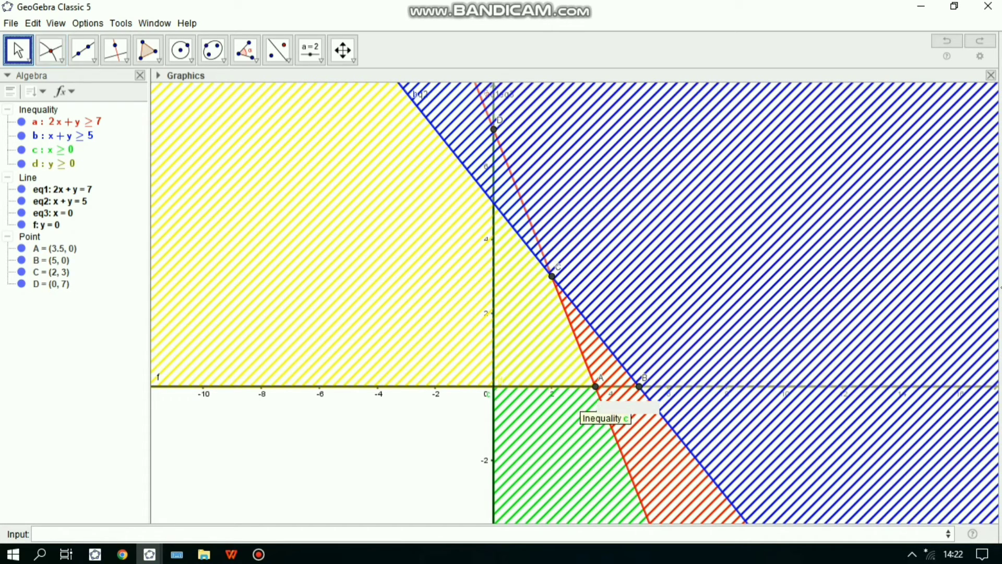
right_click(596, 387)
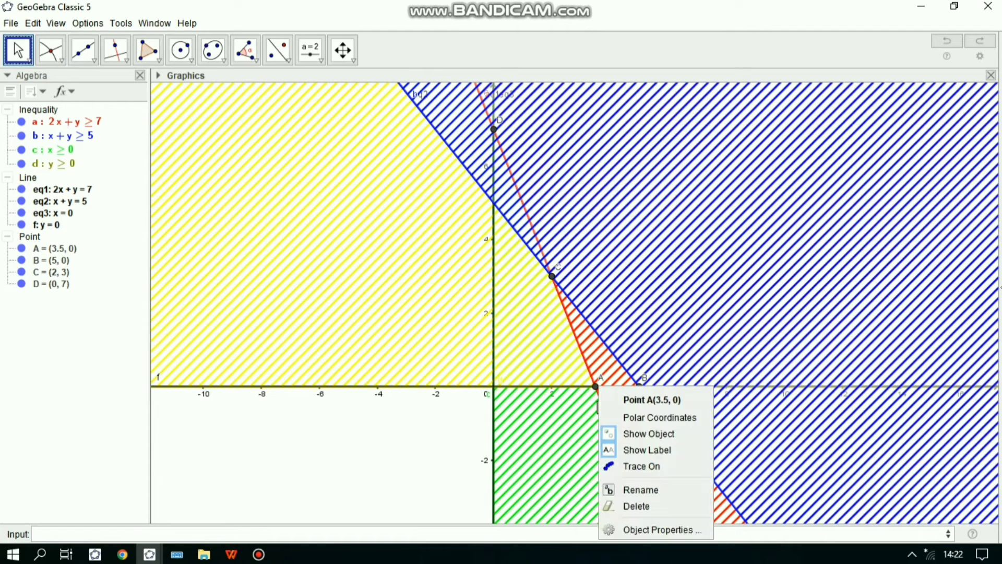
left_click(662, 530)
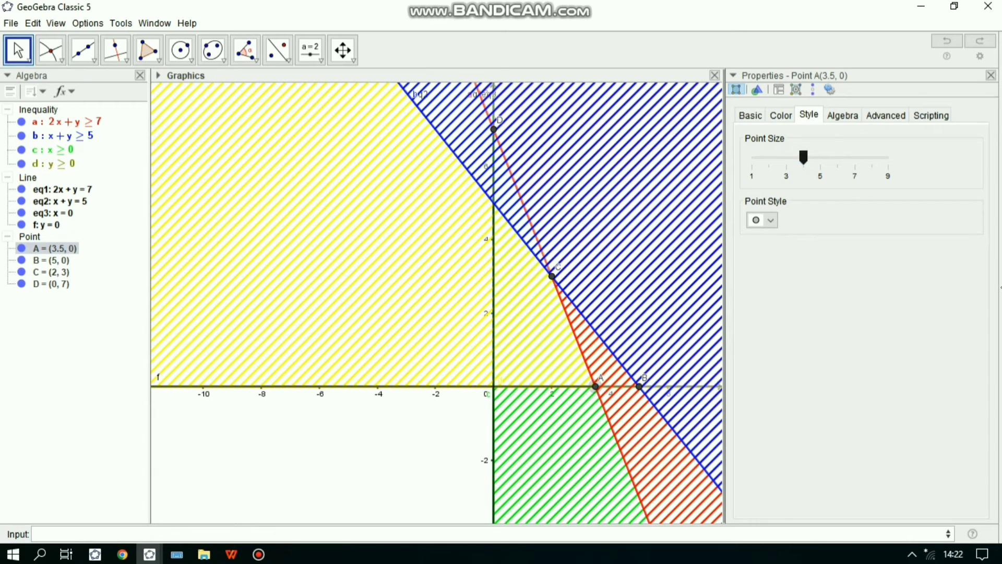
left_click(750, 115)
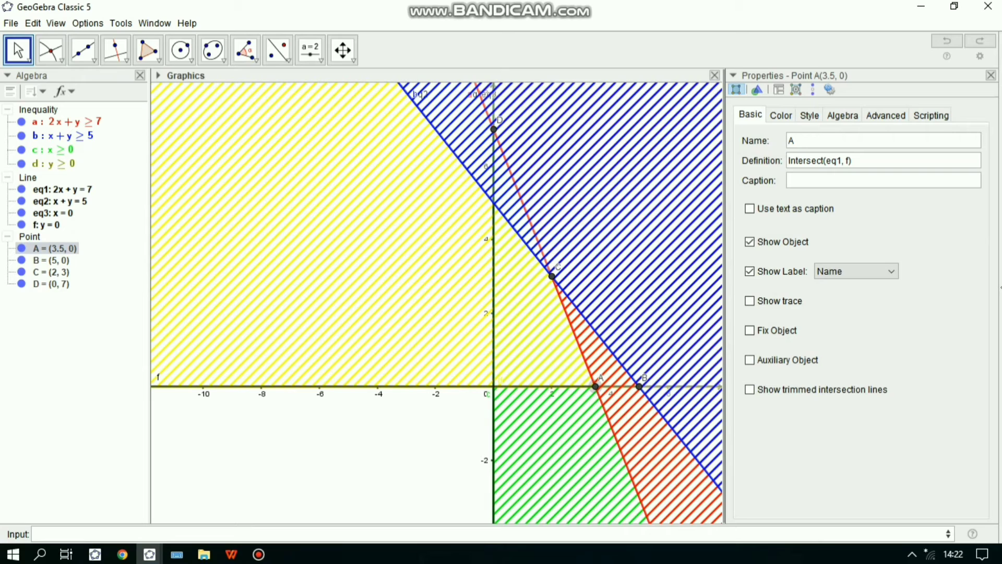
left_click(856, 271)
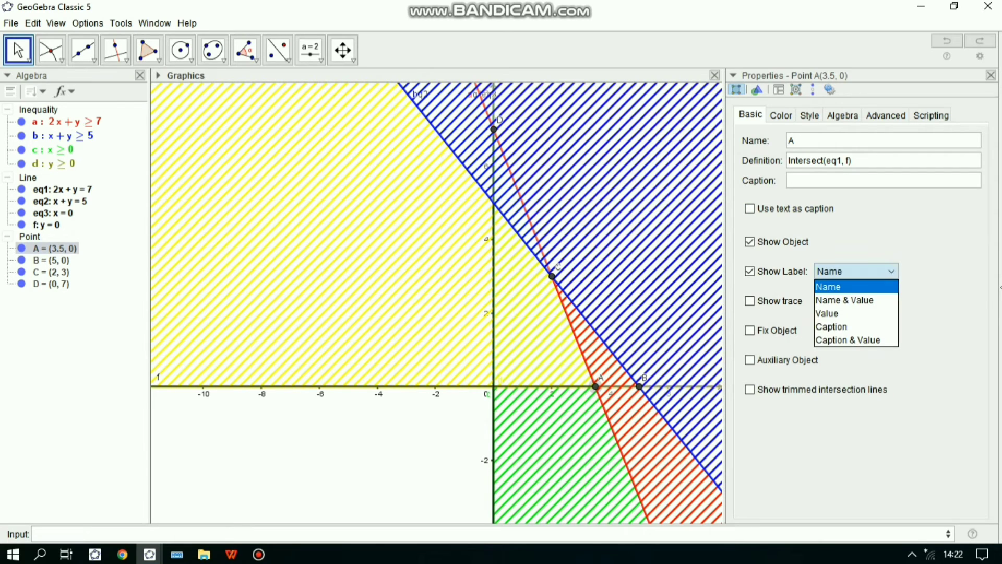
left_click(844, 300)
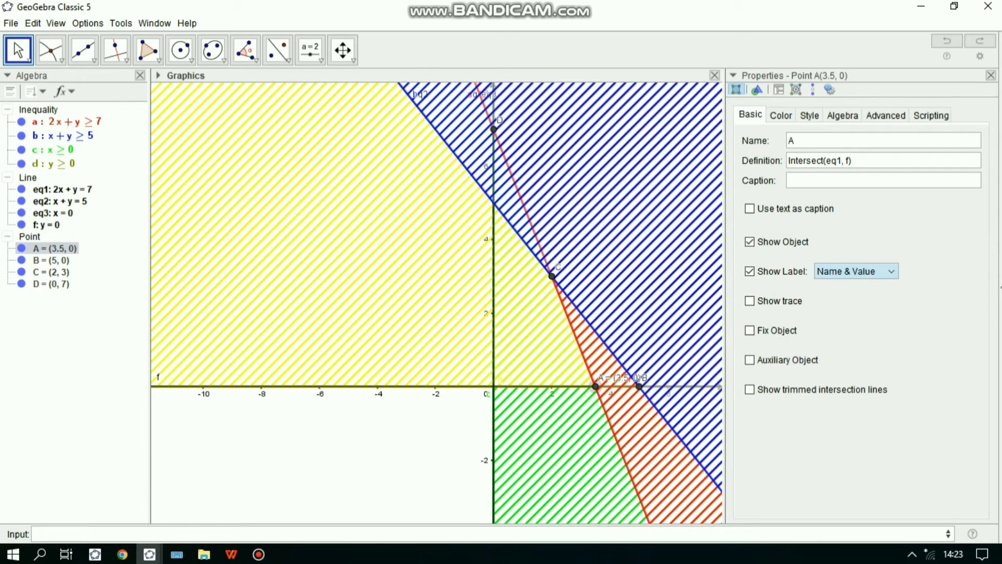
- Set the labels of points B and C to Name & Value
left_click(51, 260)
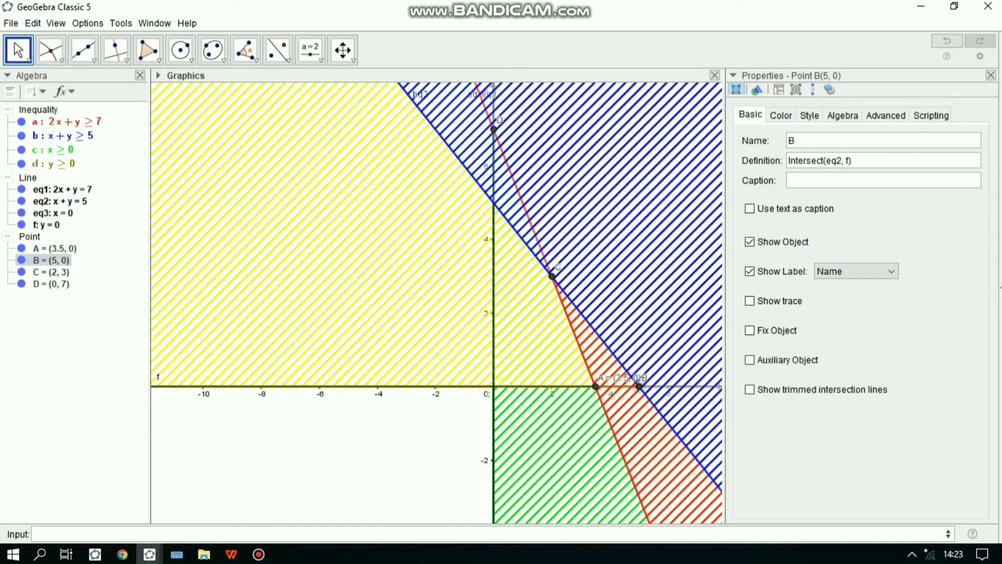
left_click(856, 271)
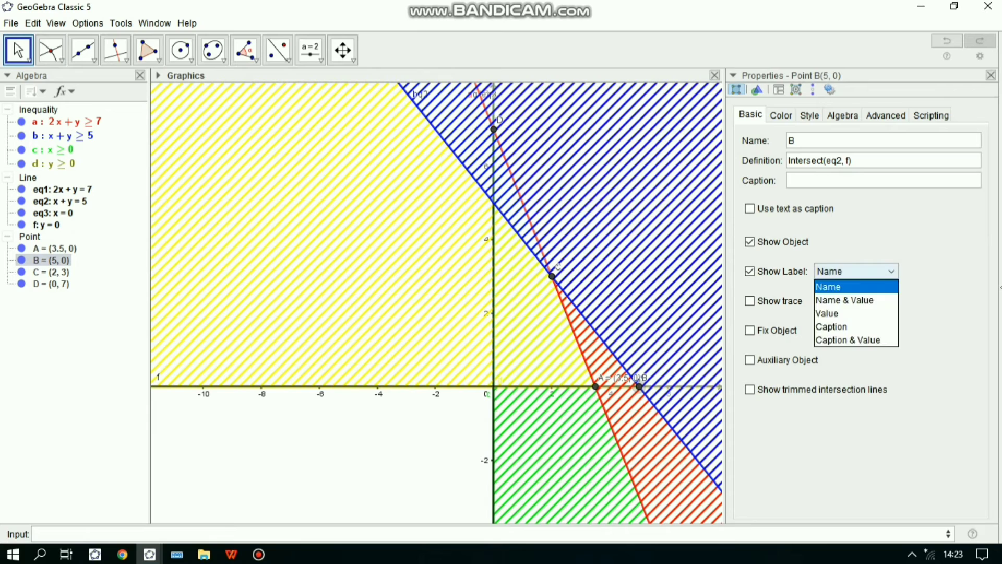
left_click(845, 300)
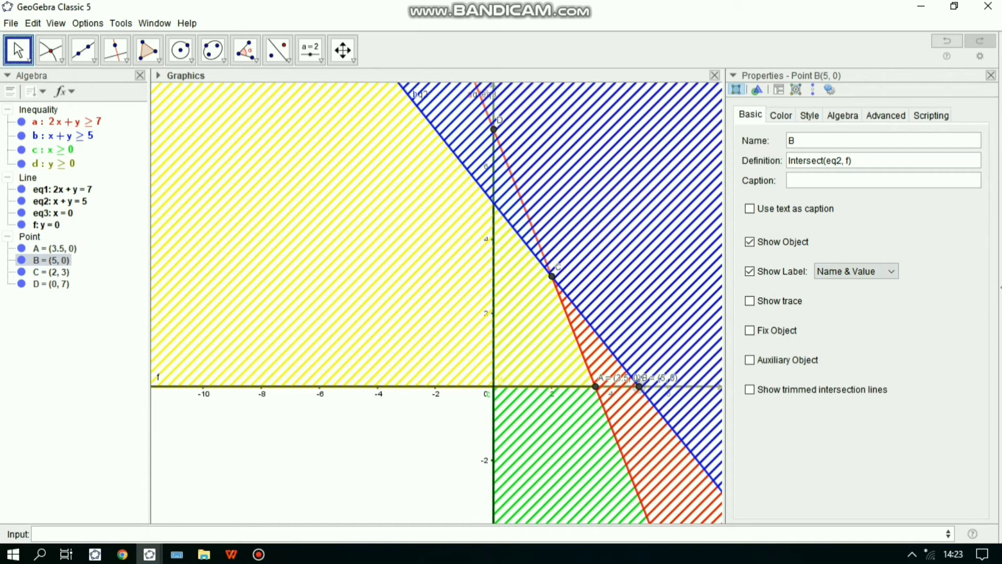
left_click(551, 276)
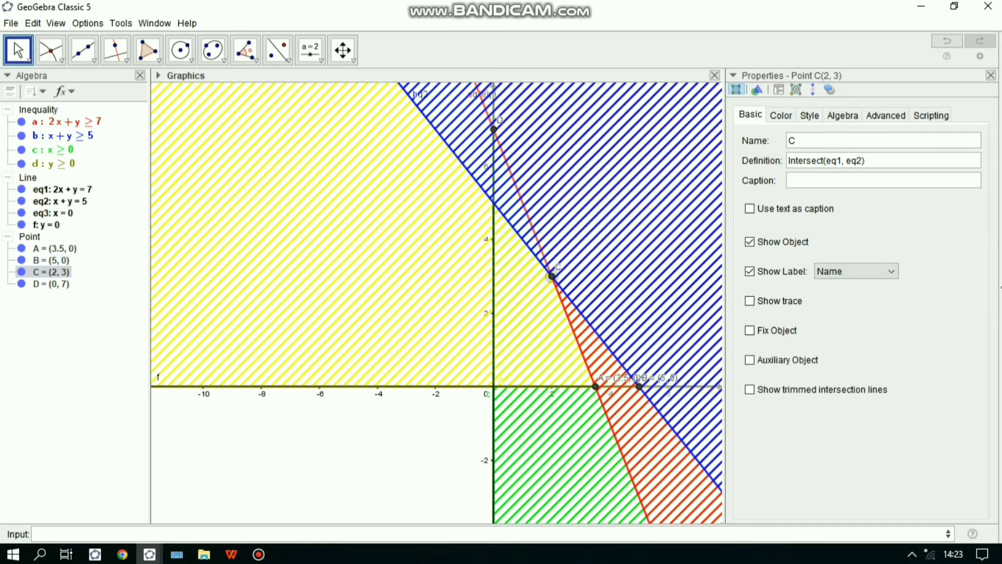
left_click(856, 271)
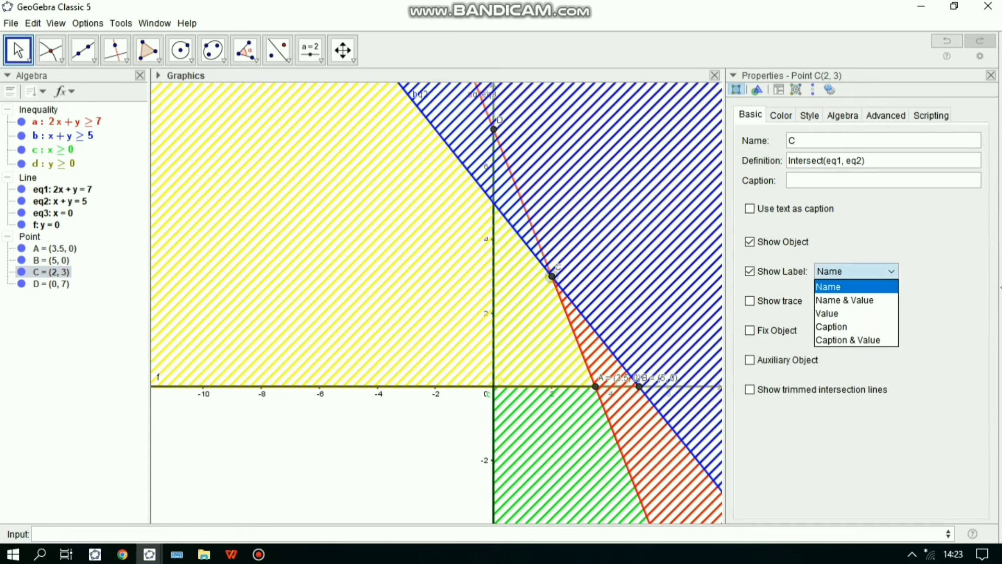
left_click(856, 270)
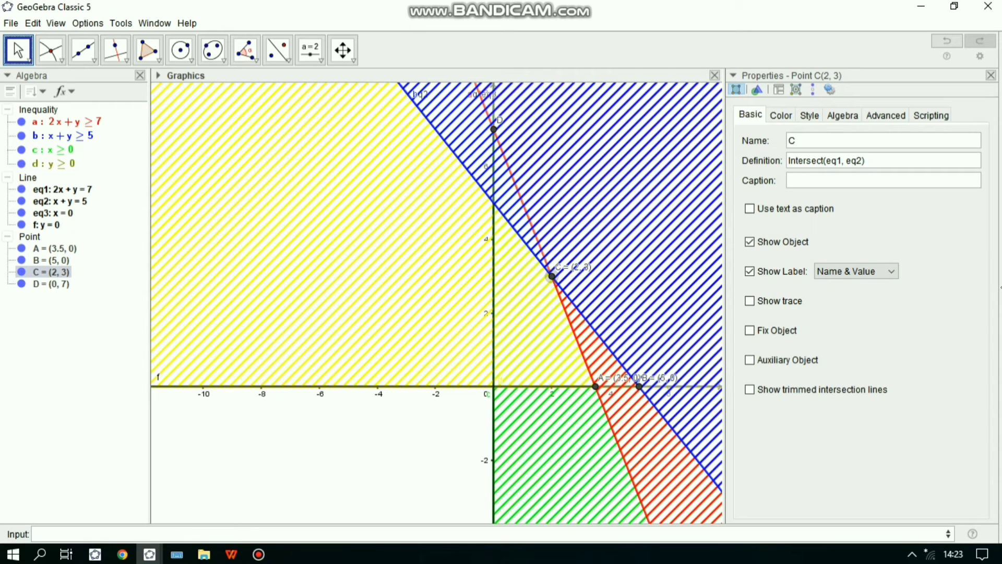
- Set point D's label to Name & Value, close the properties and move point A's label below the x-axis
left_click(493, 129)
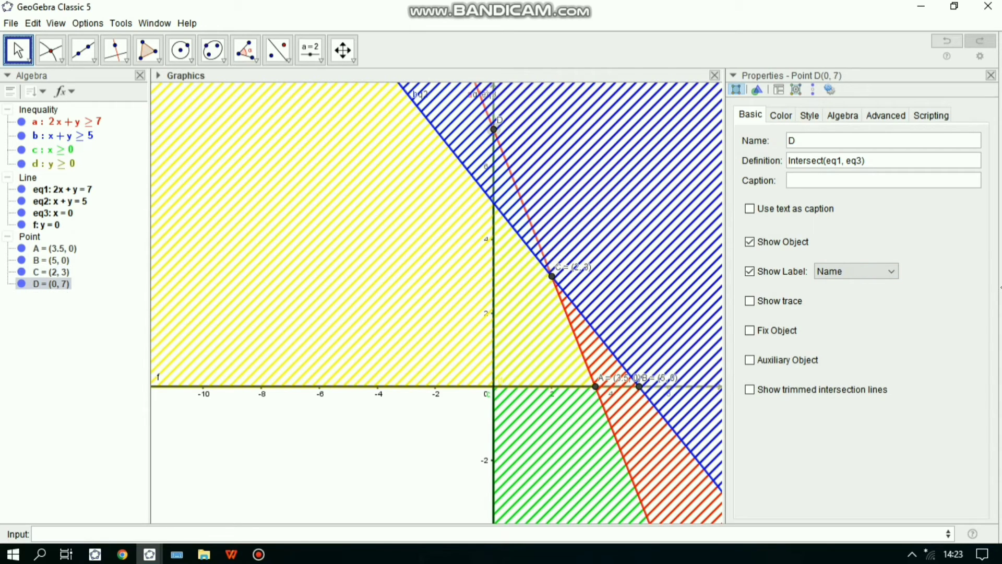
left_click(856, 271)
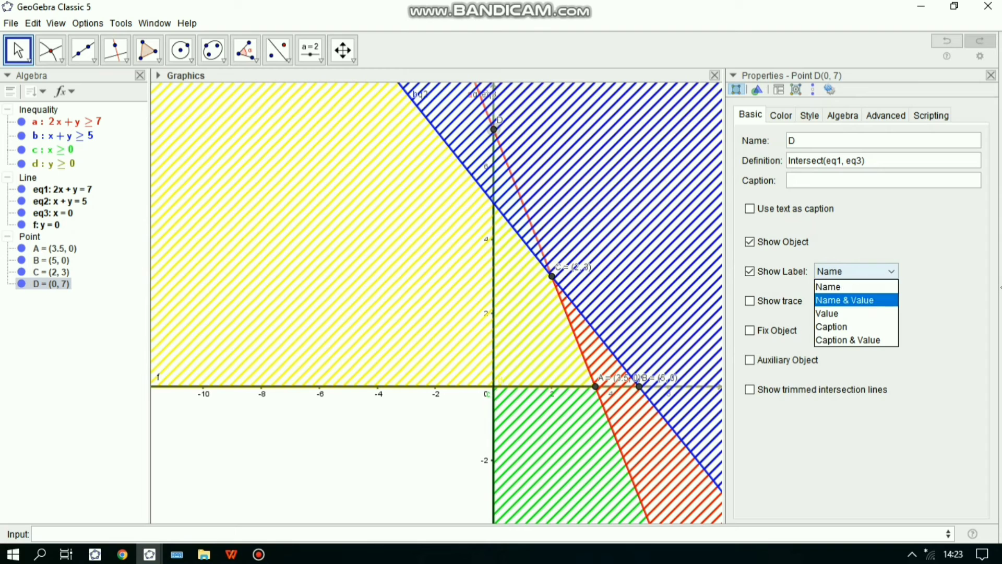
left_click(856, 300)
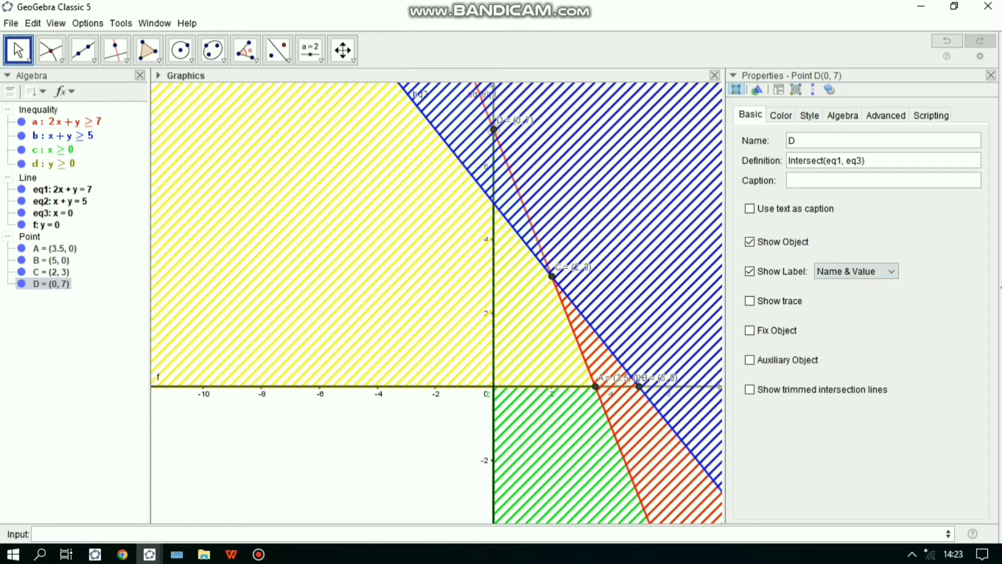
left_click(991, 75)
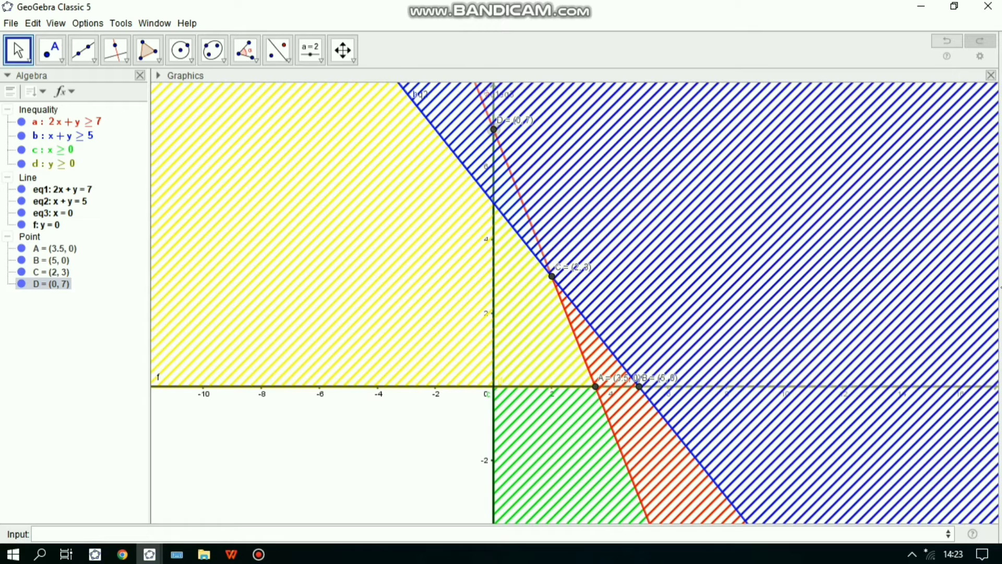
left_click_drag(620, 378, 587, 401)
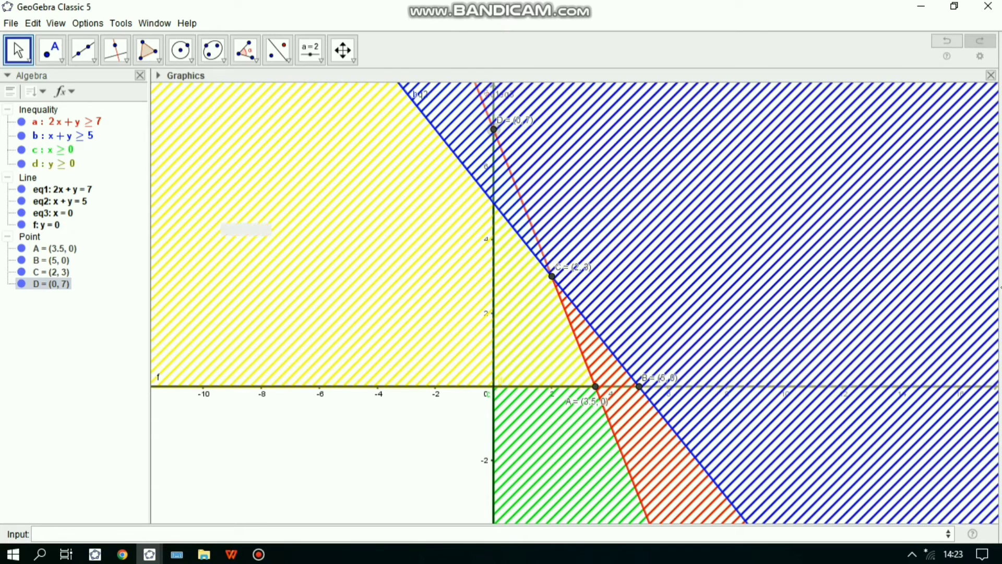
- Draw a polygon through points A, B, C and D, closing it at A
left_click(148, 50)
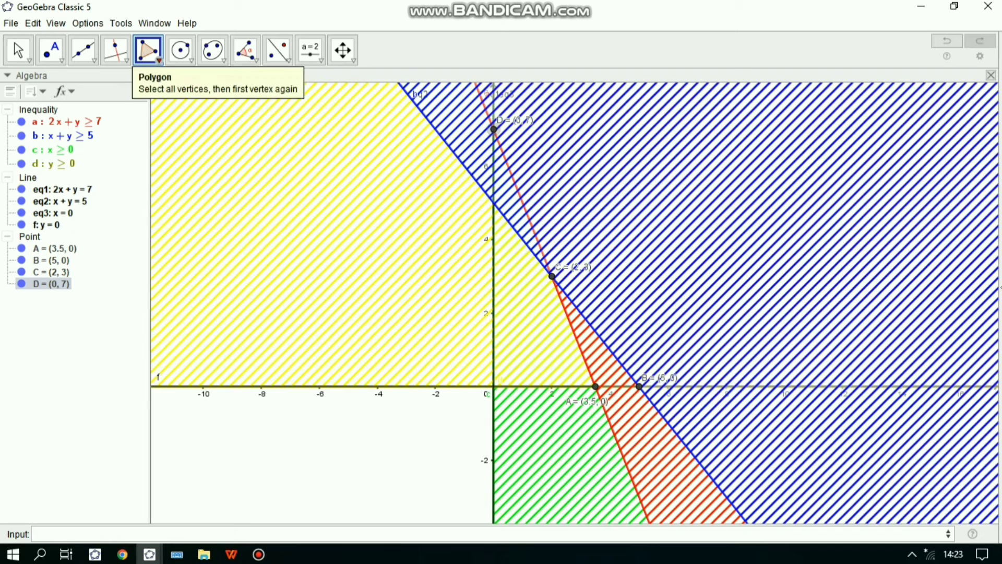
left_click(158, 60)
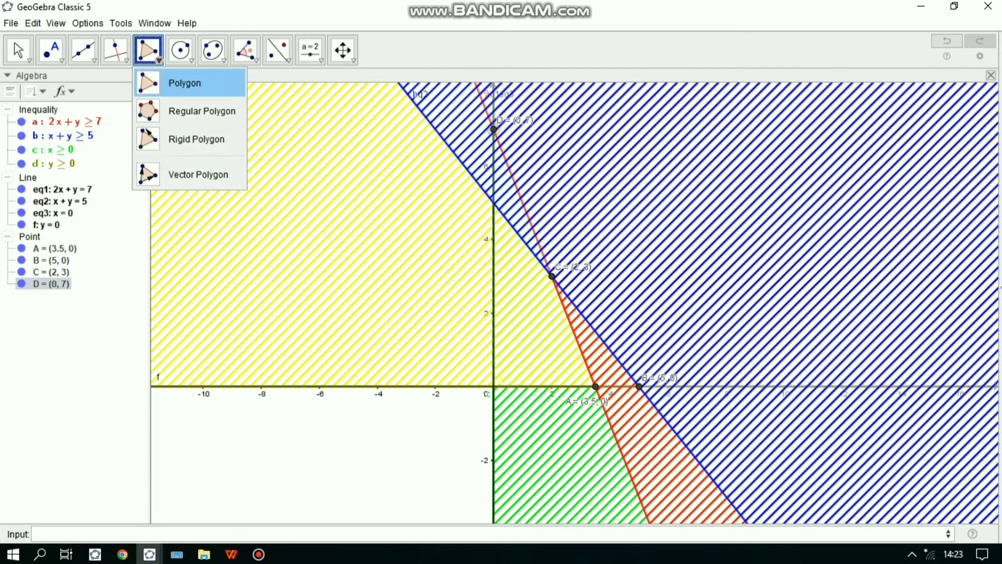
left_click(177, 83)
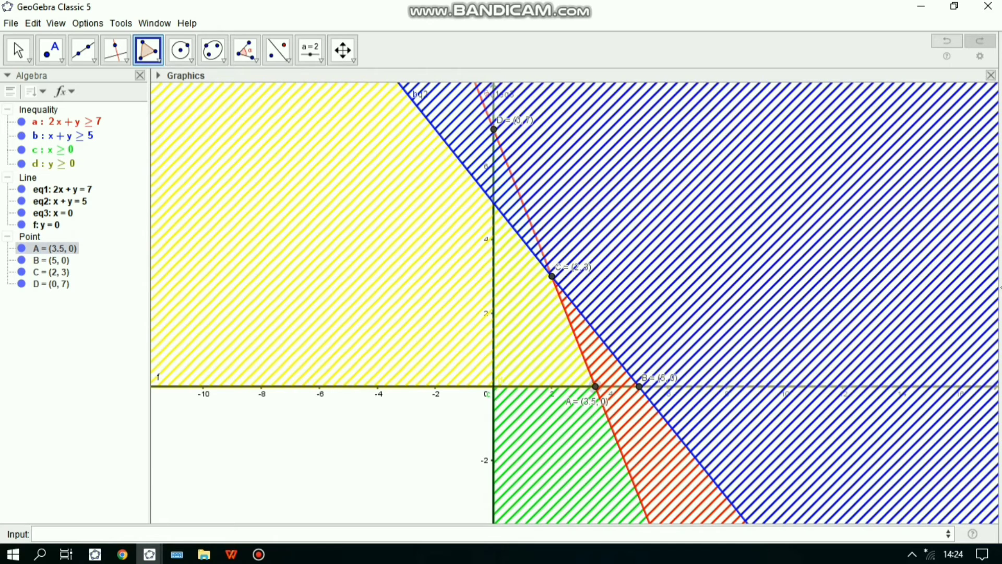
left_click(639, 386)
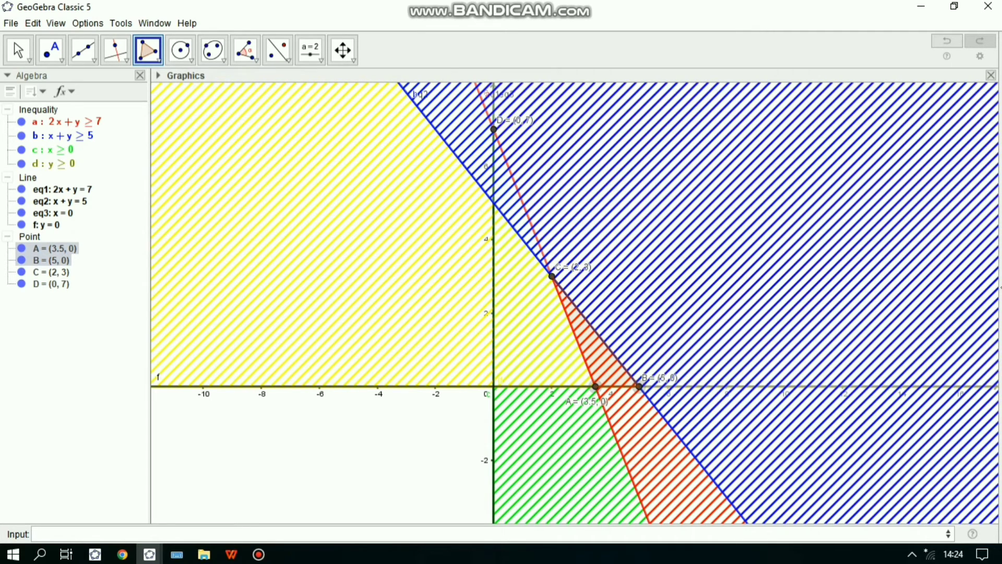
left_click(552, 276)
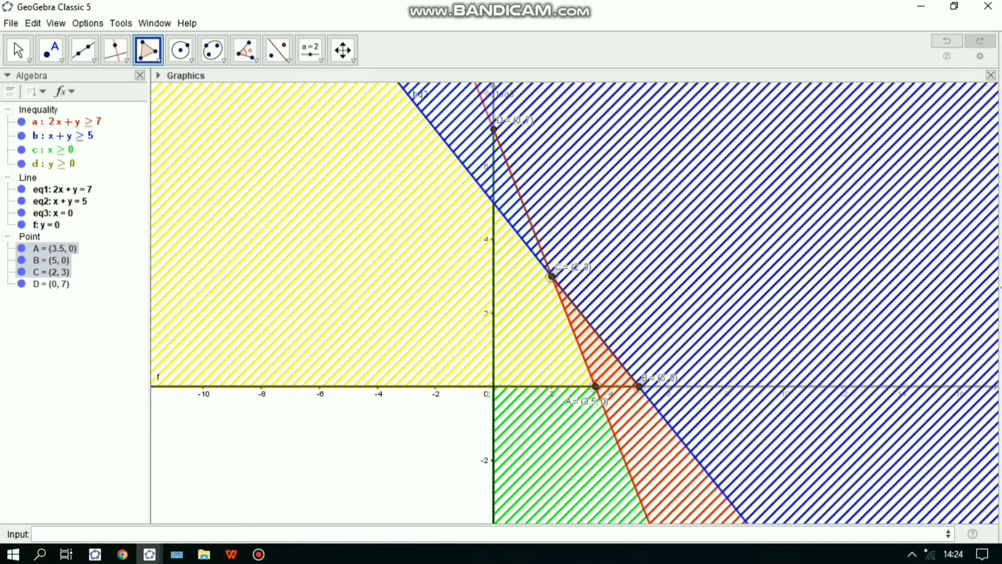
left_click(494, 129)
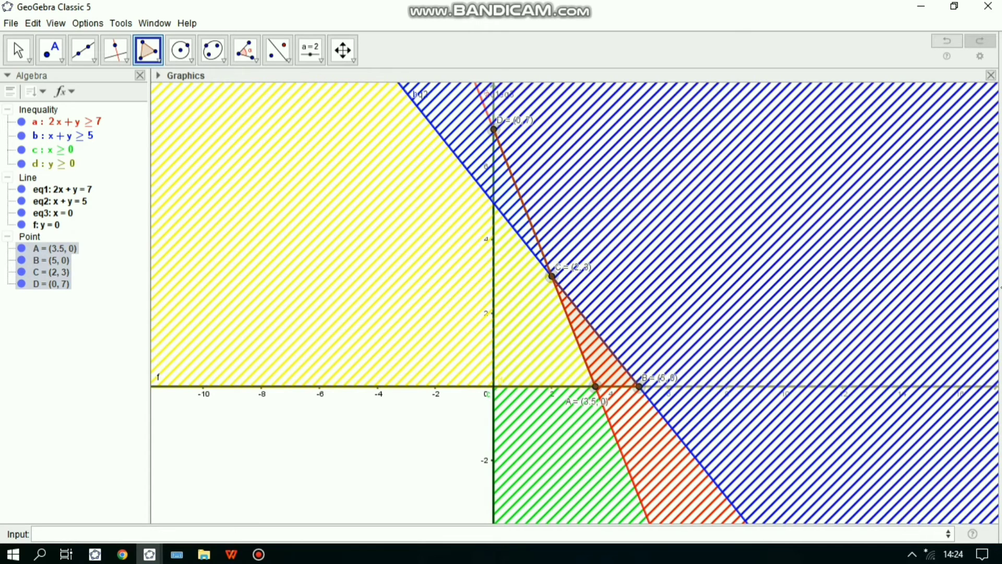
left_click(596, 386)
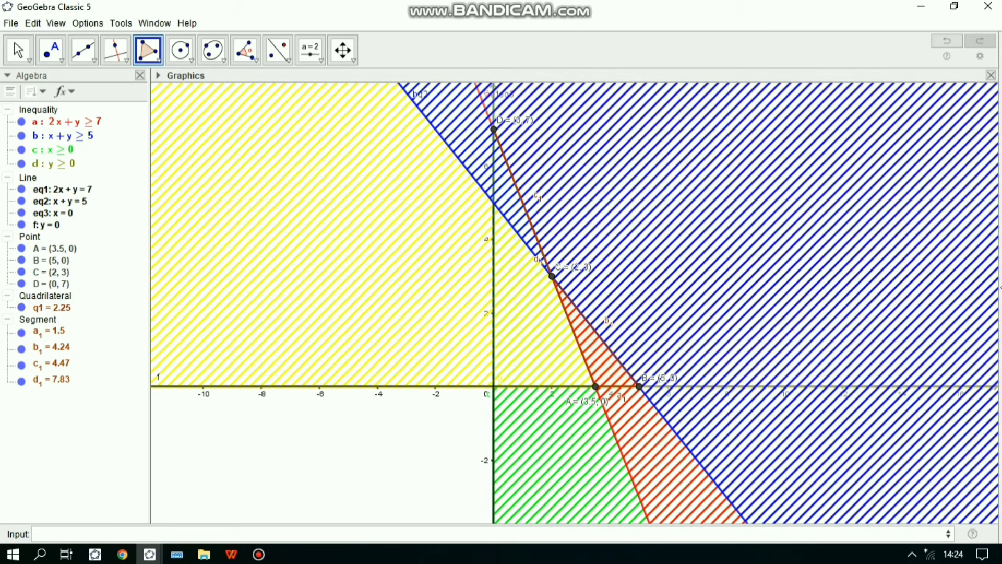
- Define the number NA=4x(A)+5y(A) to evaluate the objective function at point A
left_click(209, 534)
type("NS")
key("BackSpace")
type("A")
type("4X")
key("BackSpace")
type("x(A)+5y(A")
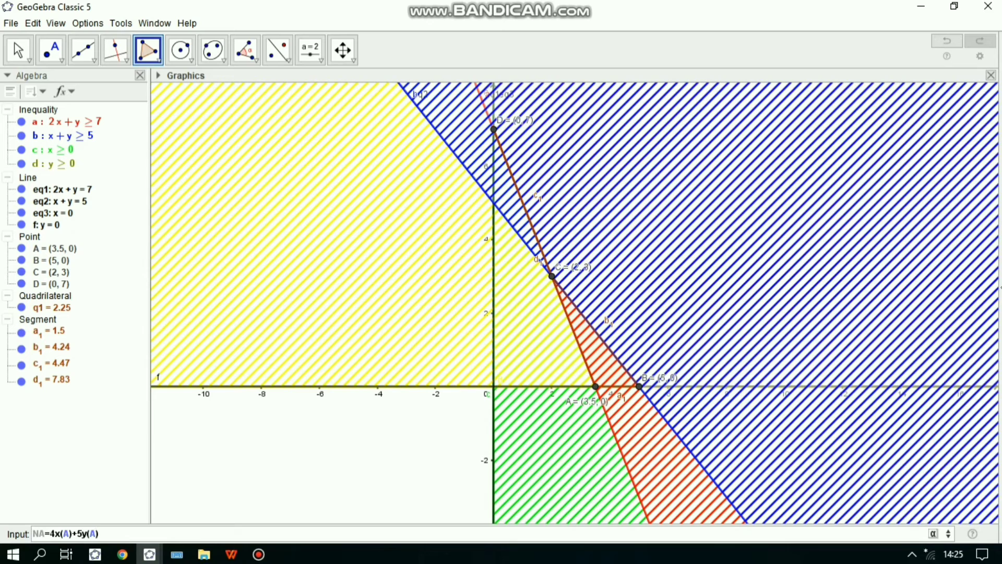
key("Return")
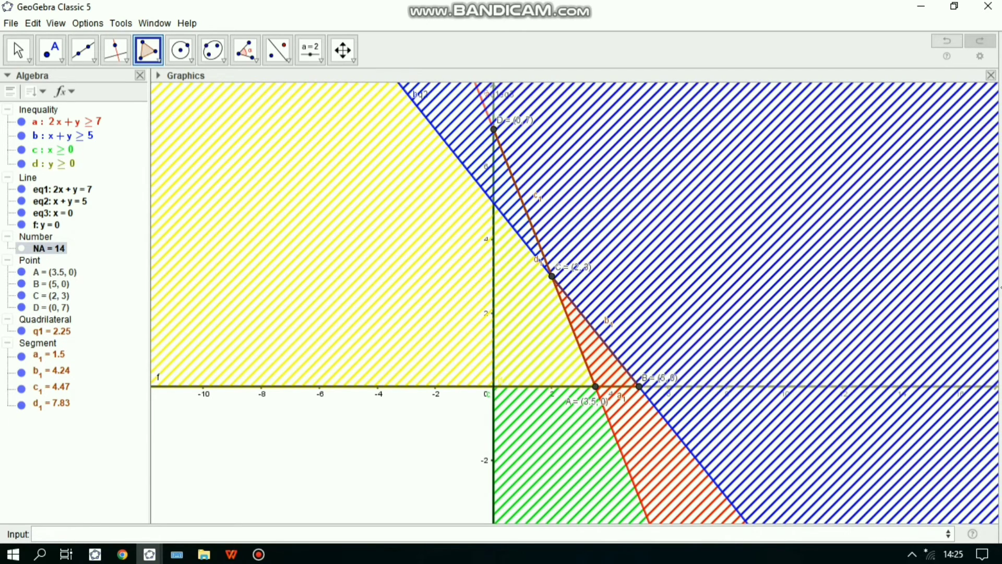
- Define the number NB=4x(B)+5y(B) to evaluate the objective function at point B
type("NB=4x")
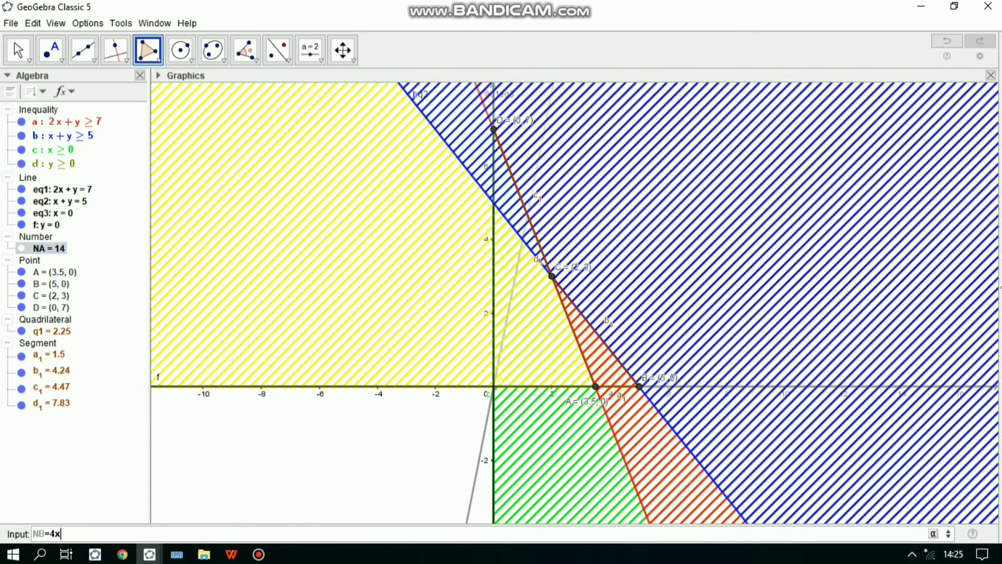
type("+5")
key("BackSpace")
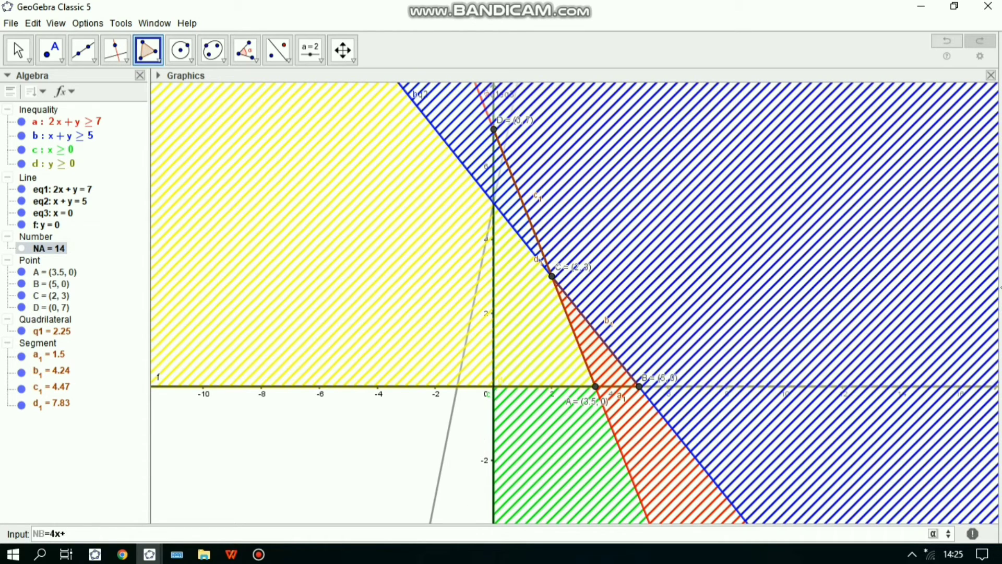
key("BackSpace")
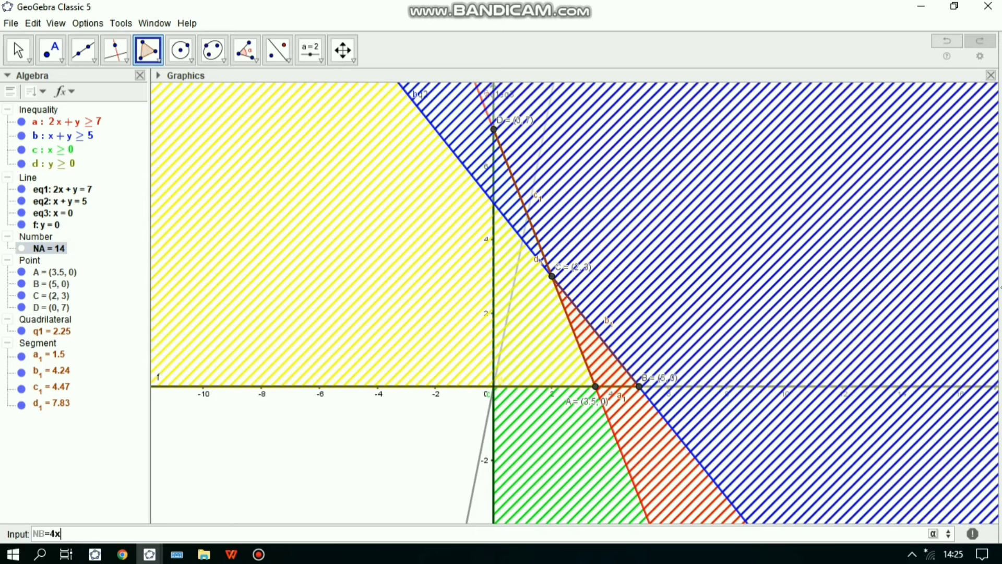
type("(B)")
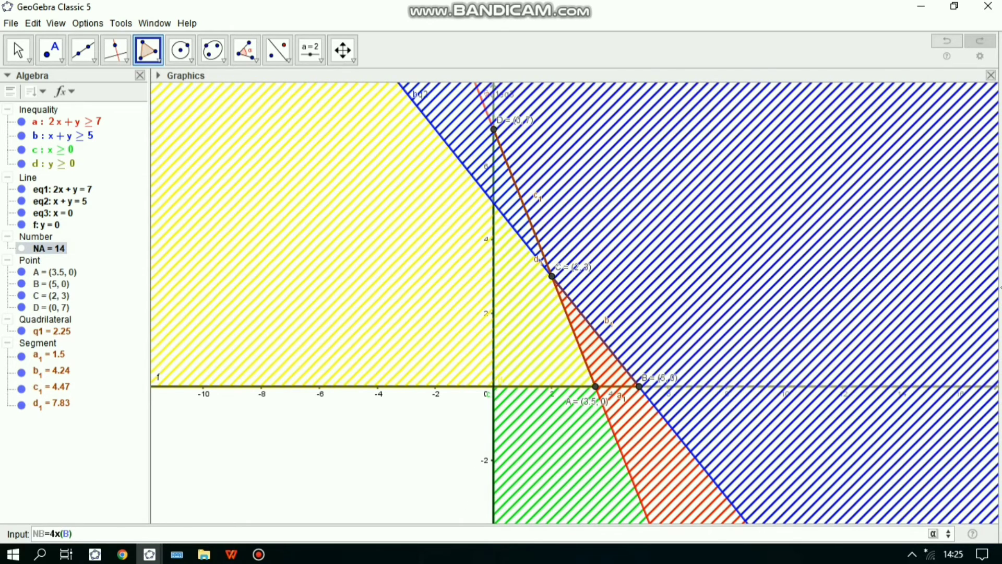
type("+5y(B")
key("Return")
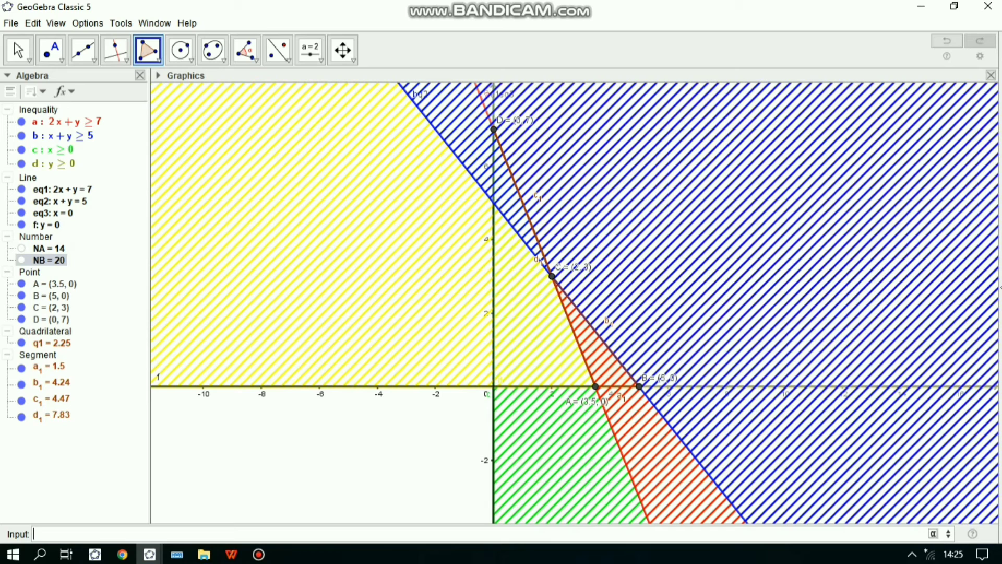
- Define the number NC=4x(C)+5y(C) to evaluate the objective function at point C
type("NC=4")
key("Return")
type("N")
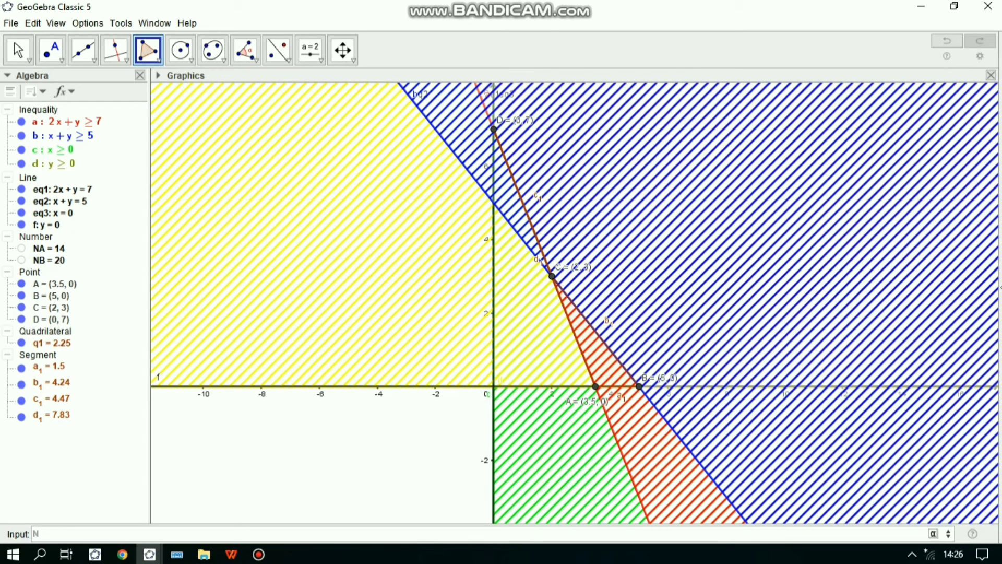
type("C=4x(C)+5y(C)")
key("Return")
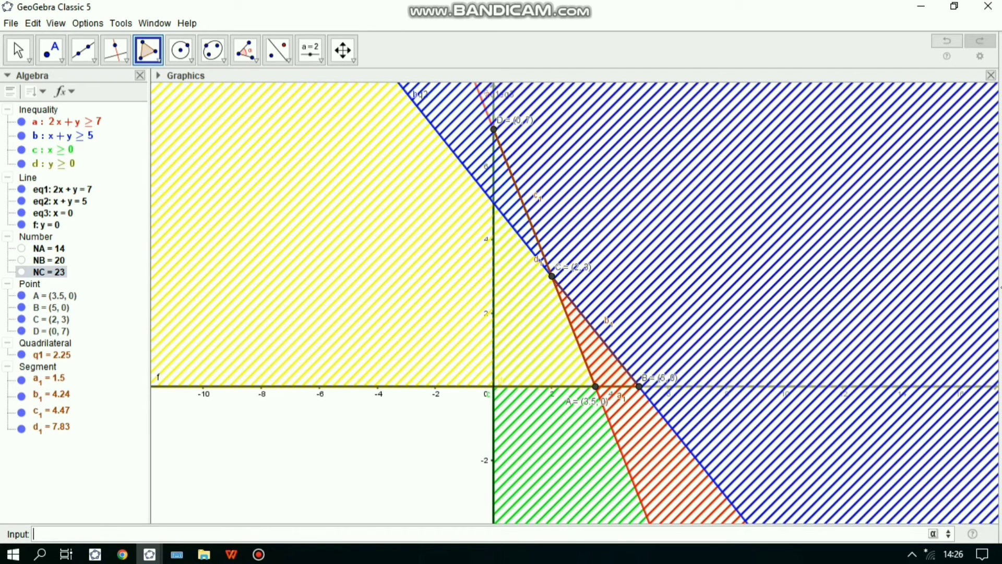
- Define the number ND=4x(D)+5y(D) to evaluate the objective function at point D
type("ND")
key("BackSpace")
type("=4")
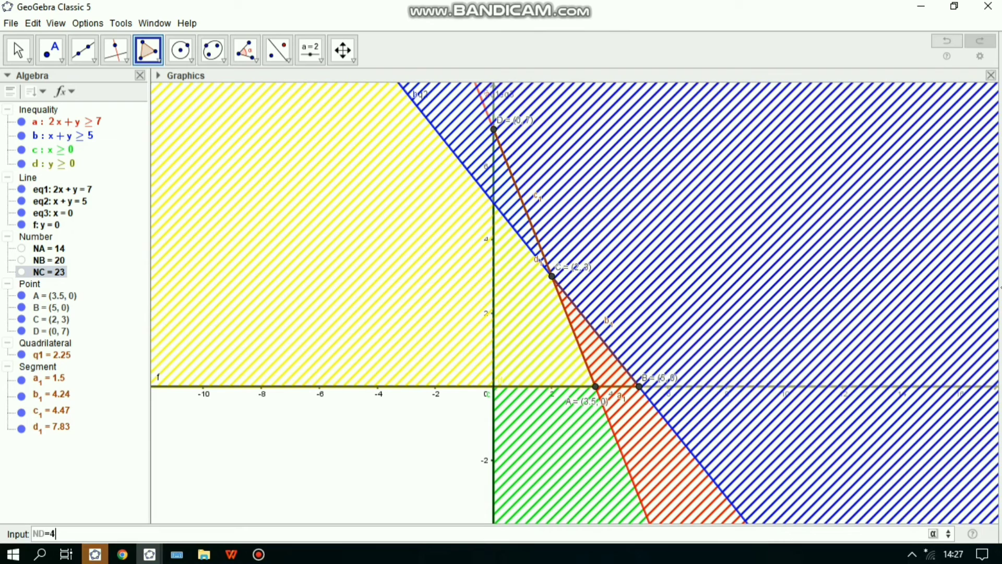
type("x")
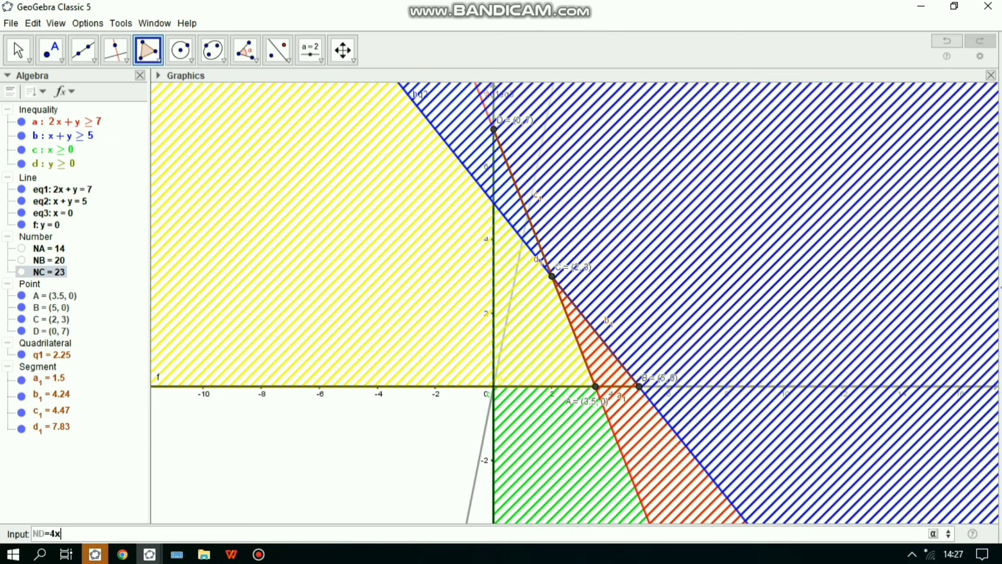
type("(D)")
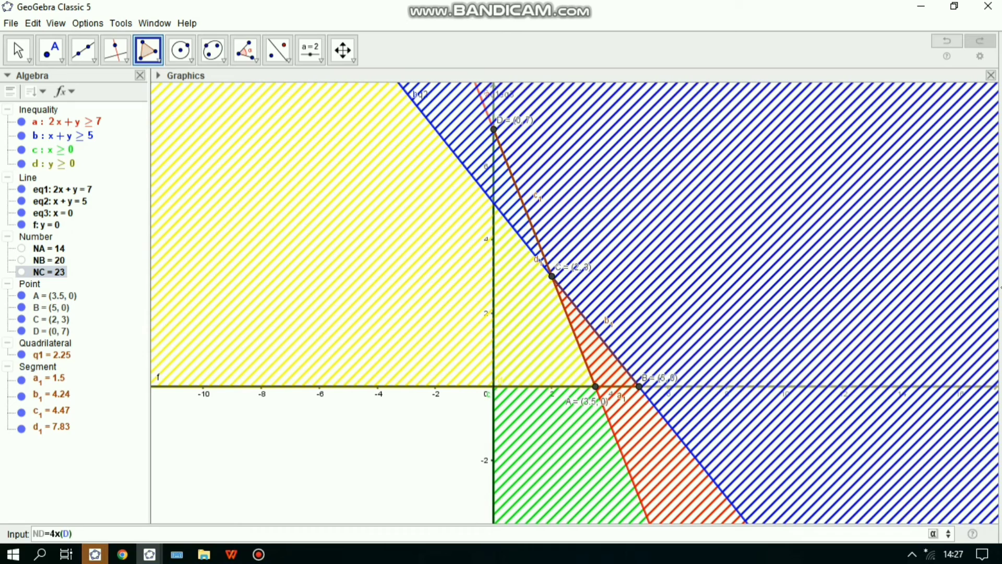
type("+5y(D)")
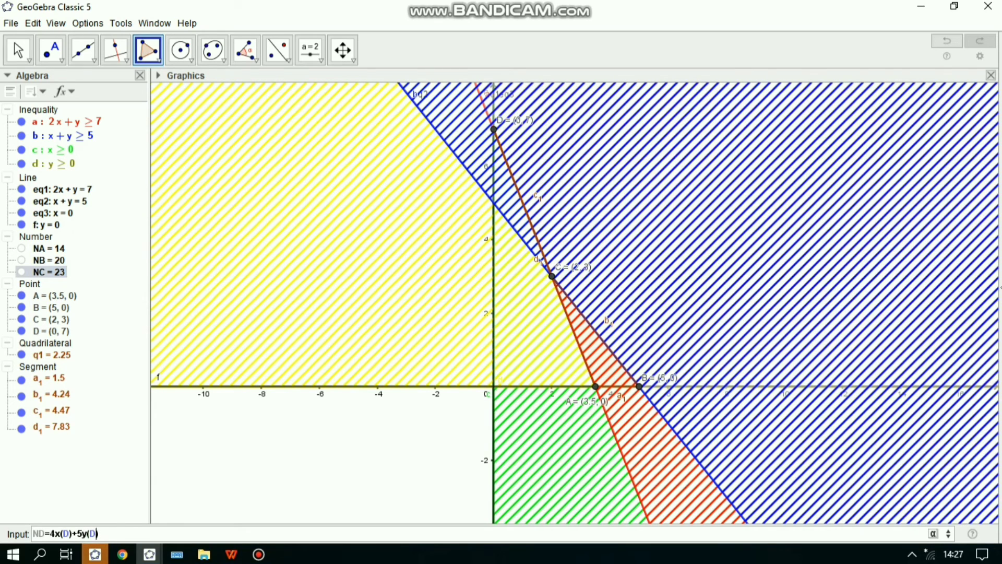
key("Return")
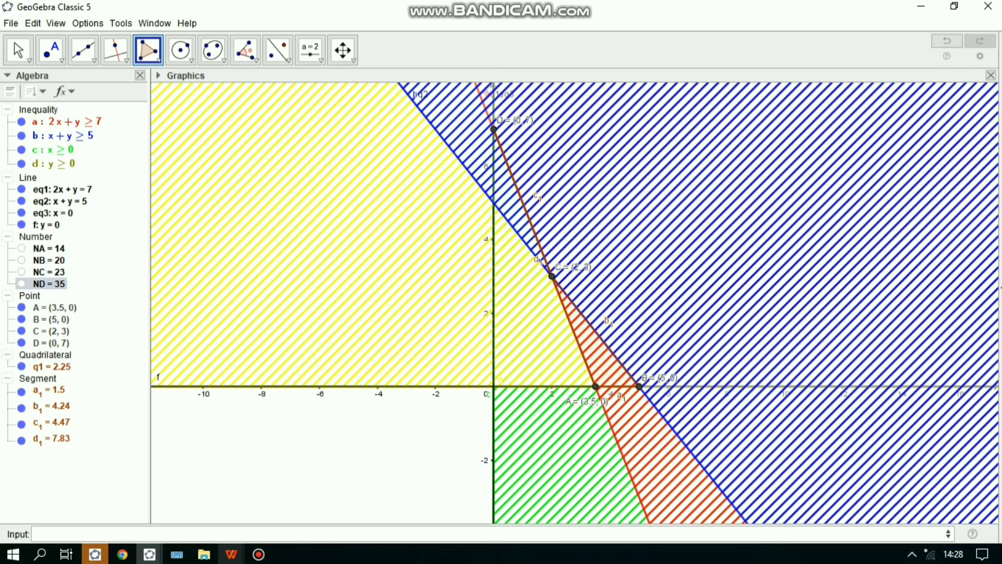
- Switch to the Kindergarten Sight Word presentation to check the problem statement slide
mouse_move(232, 555)
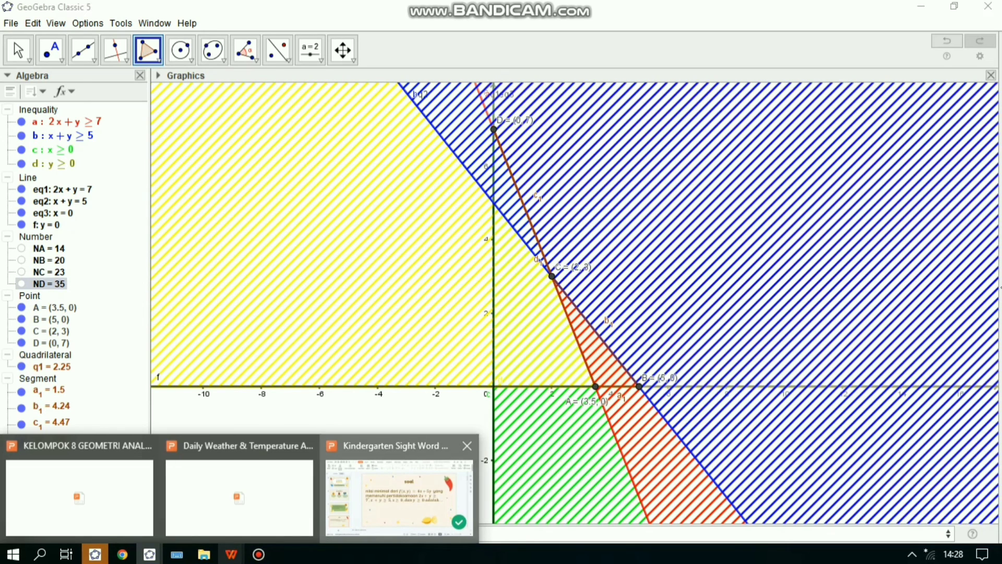
left_click(400, 496)
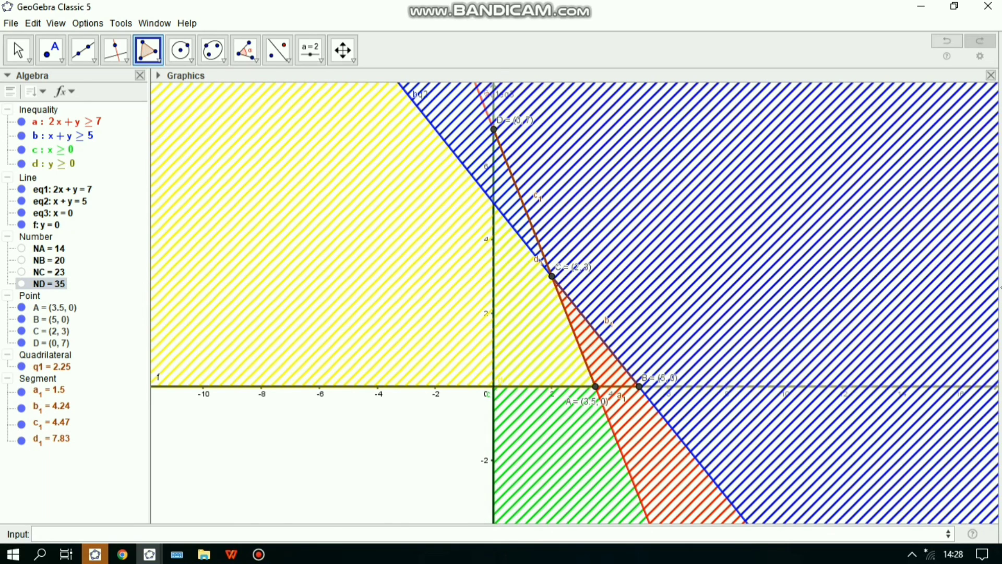